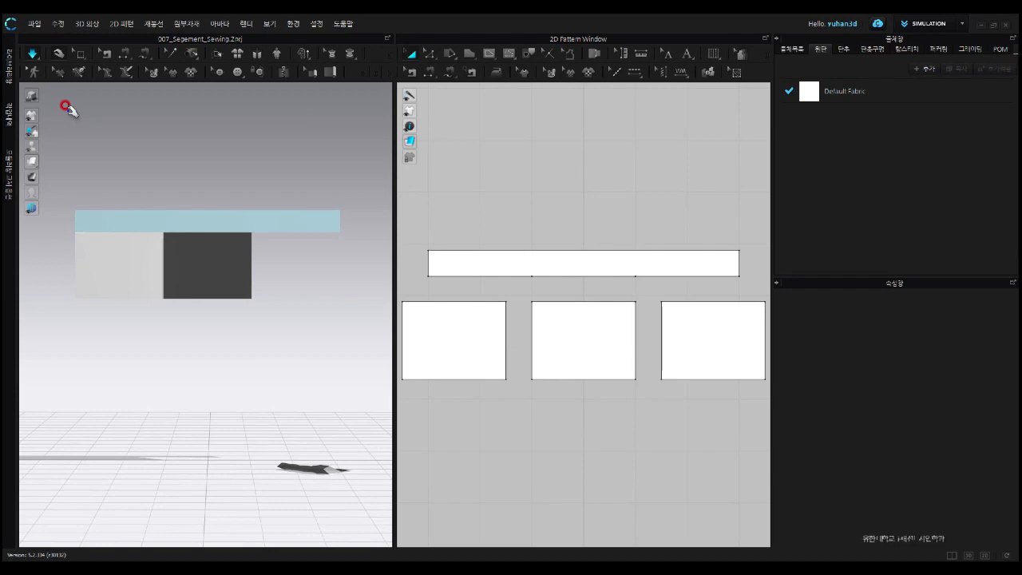
Open the project 008_Free_Sewing.Zprj from the library without saving the current garment, and hide the library.
left_click(10, 67)
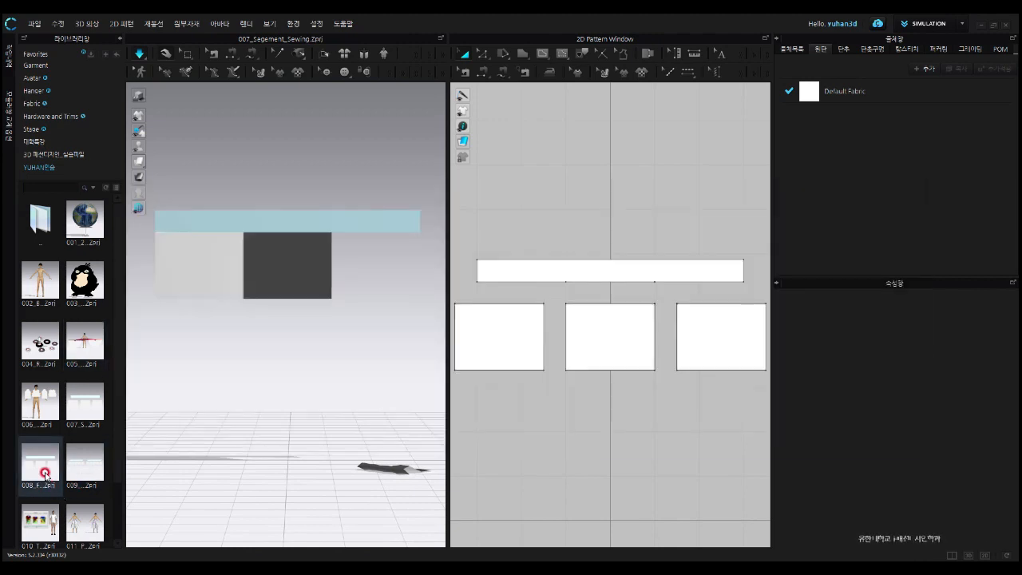
mouse_move(44, 474)
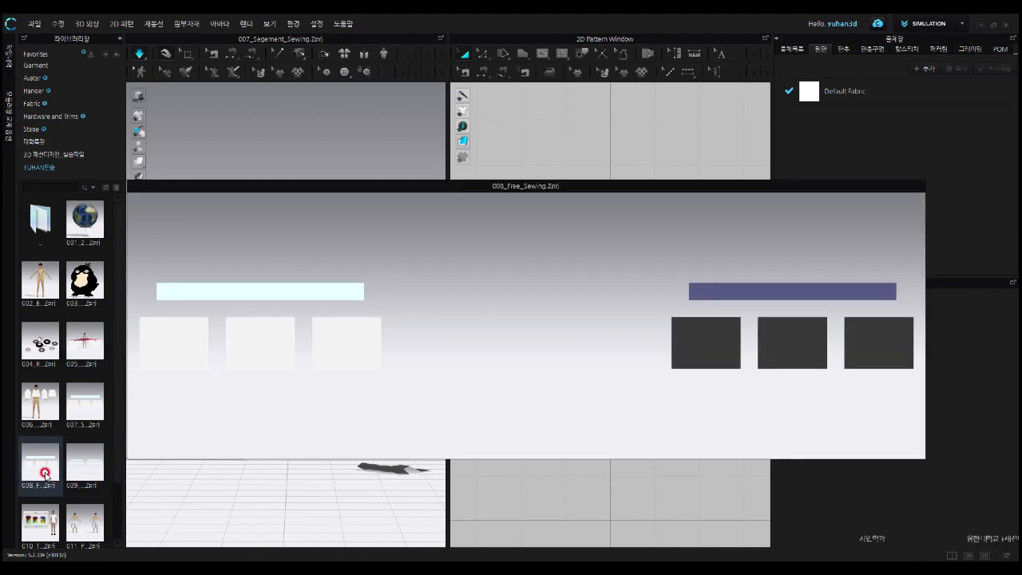
double_click(45, 474)
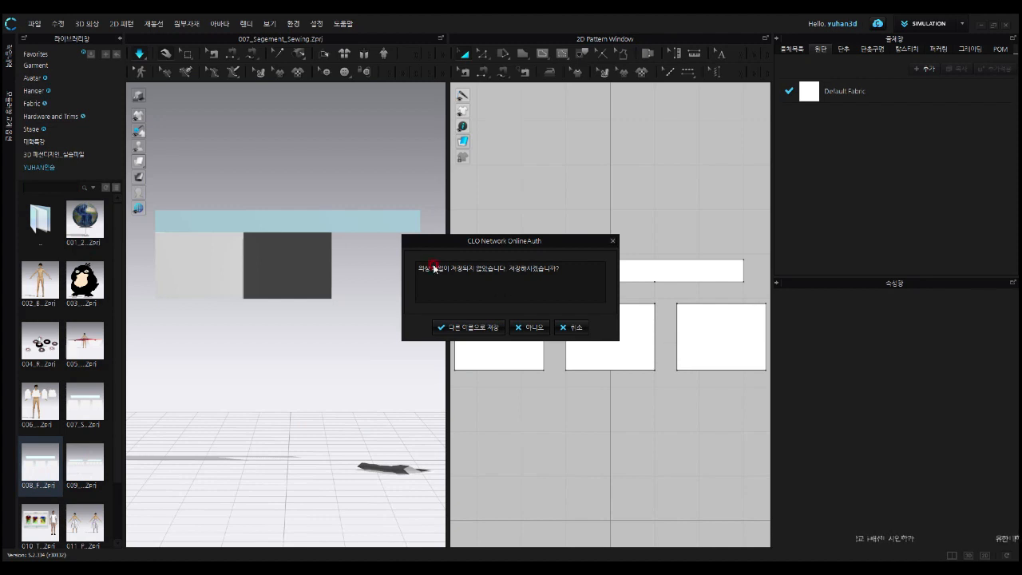
left_click(536, 329)
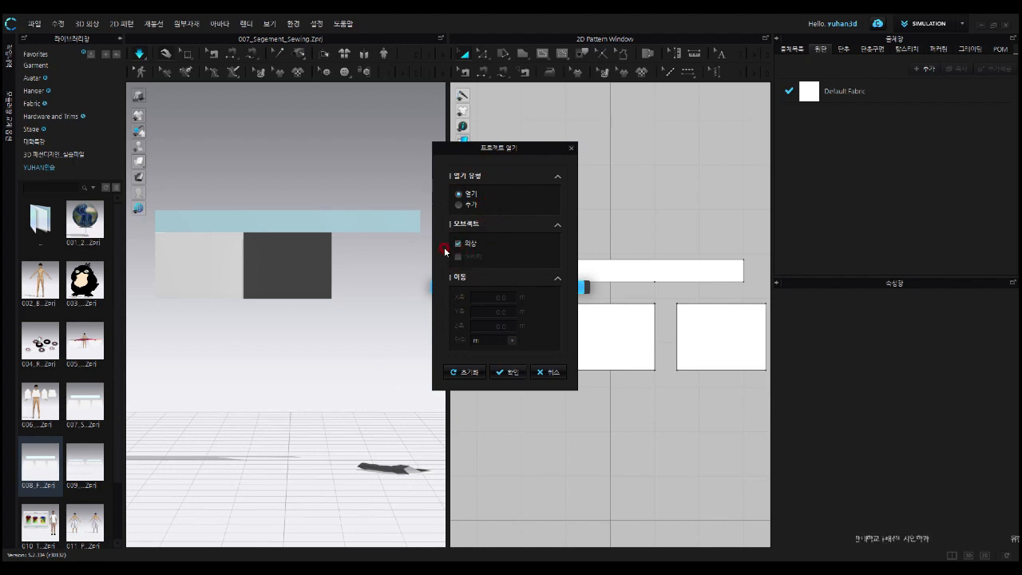
left_click(508, 373)
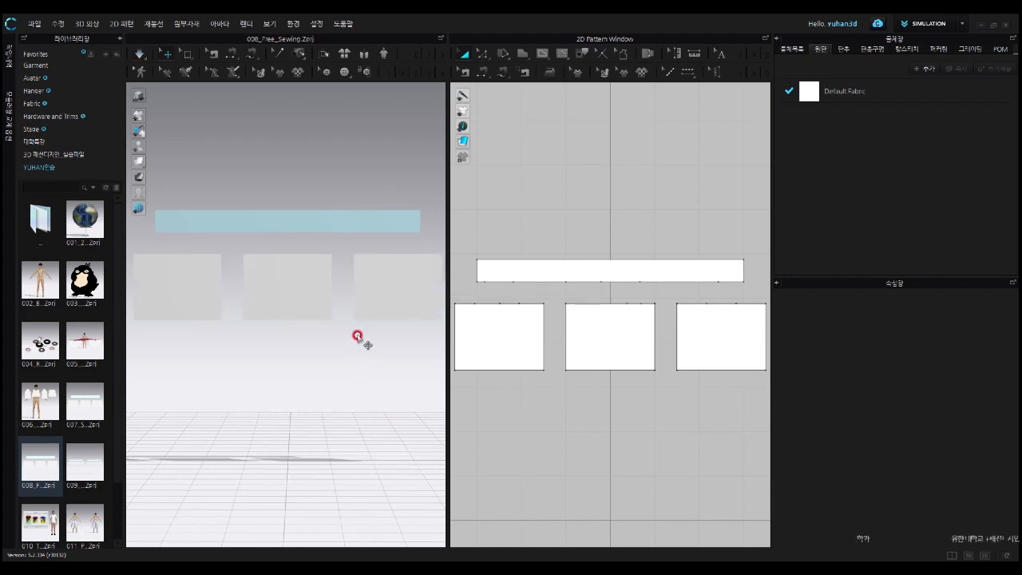
left_click(119, 38)
left_click(104, 54)
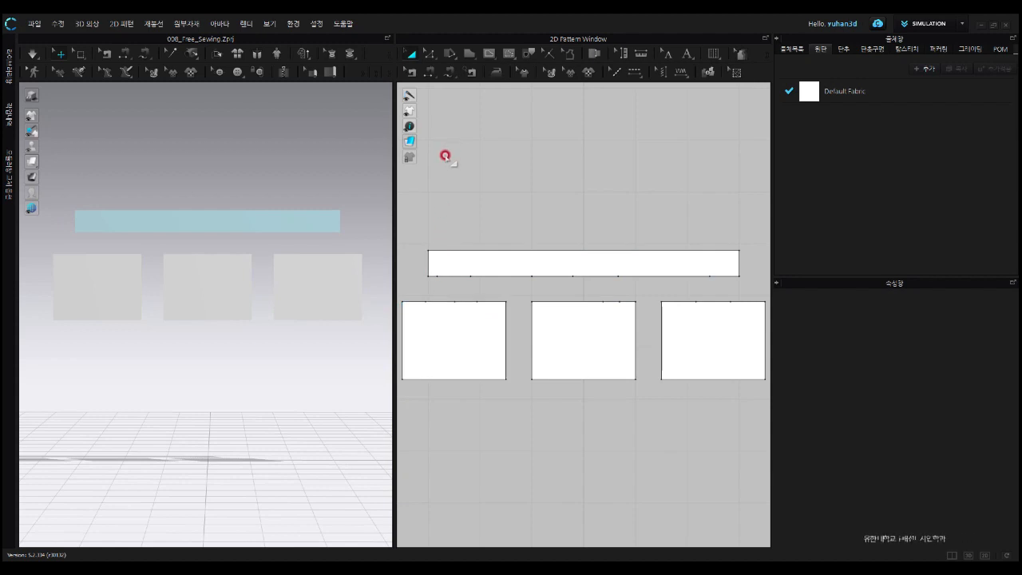
Use Free Sewing to join the left square's whole top edge to the band's lower edge, over 200 mm from the band's left corner.
left_click(449, 72)
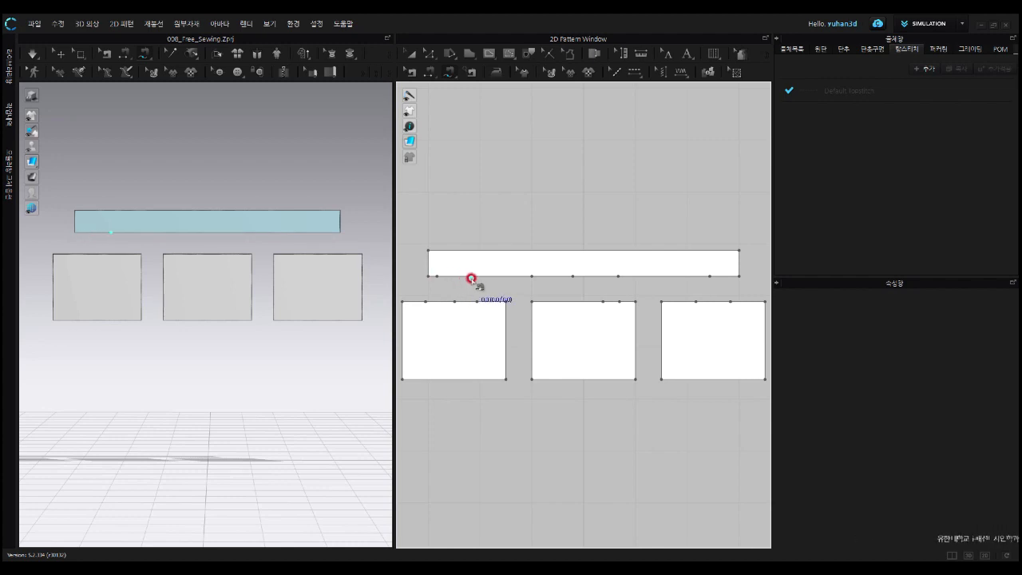
scroll(450, 294, "up", 1)
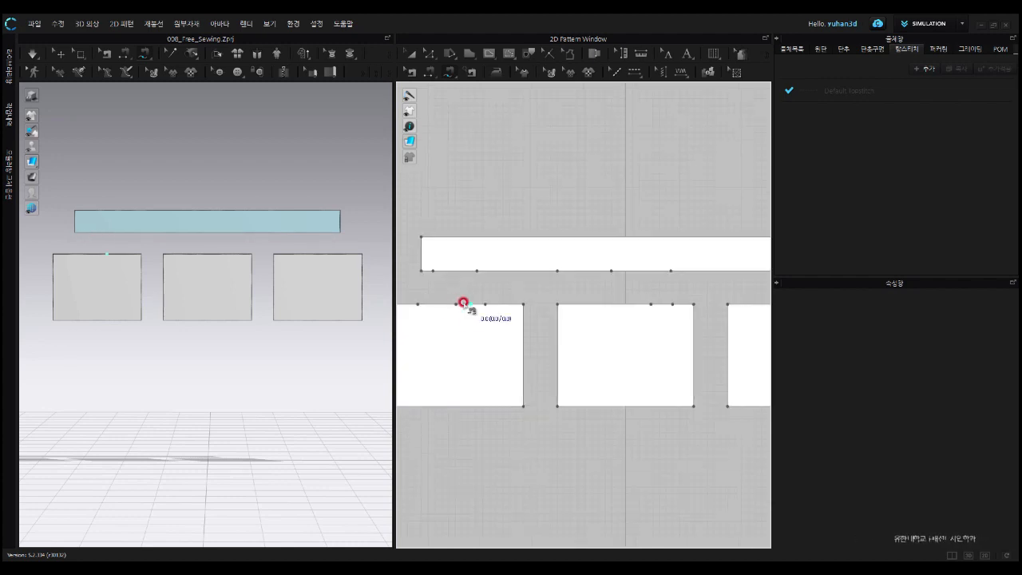
middle_click_drag(445, 312, 519, 303)
scroll(509, 284, "up", 2)
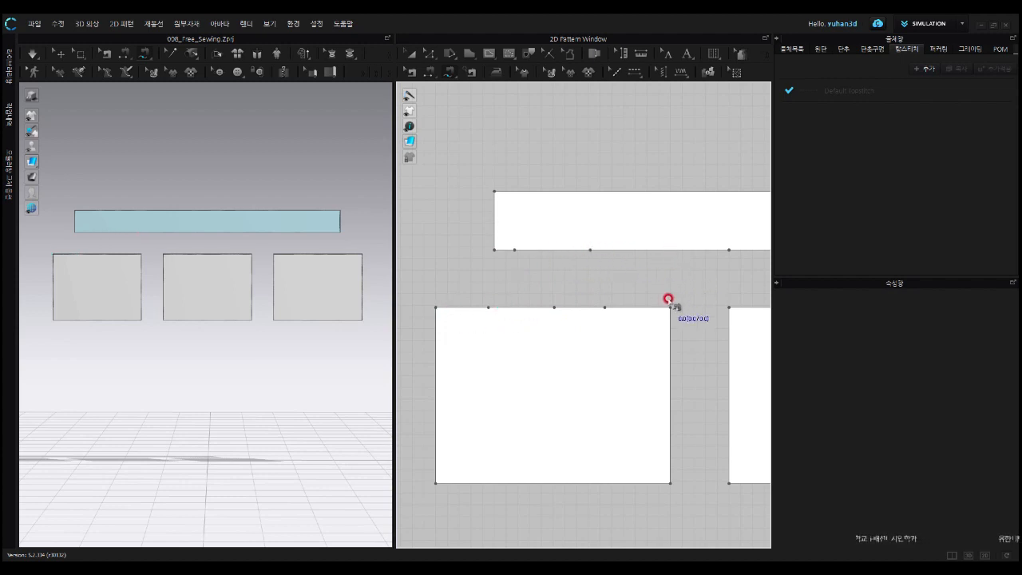
left_click(438, 308)
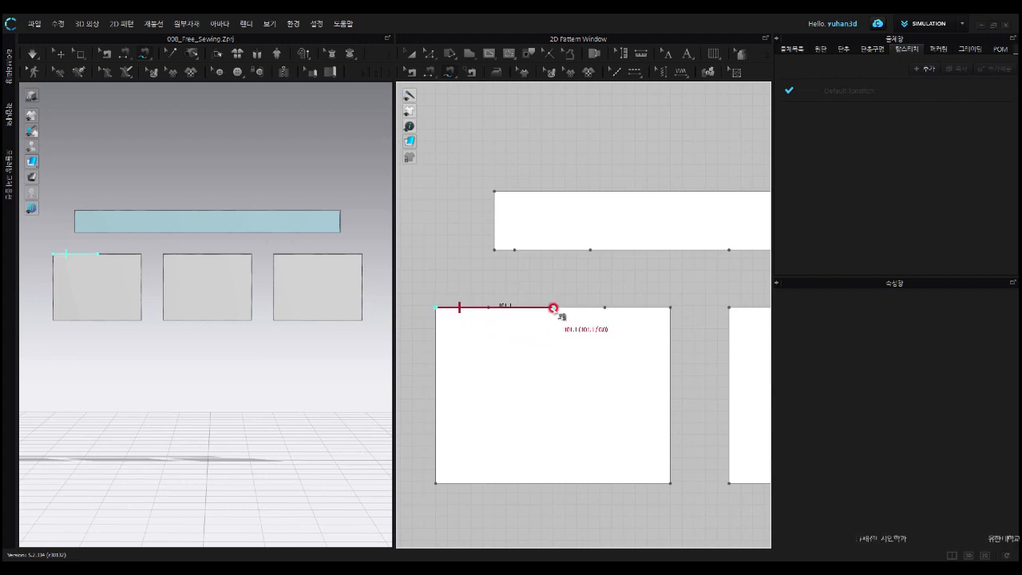
left_click(669, 307)
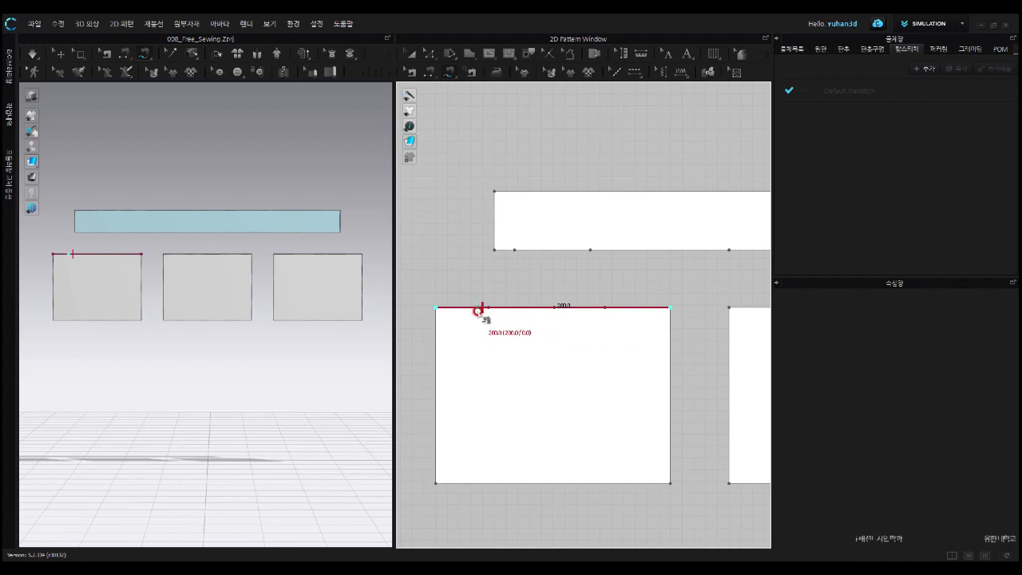
left_click(482, 307)
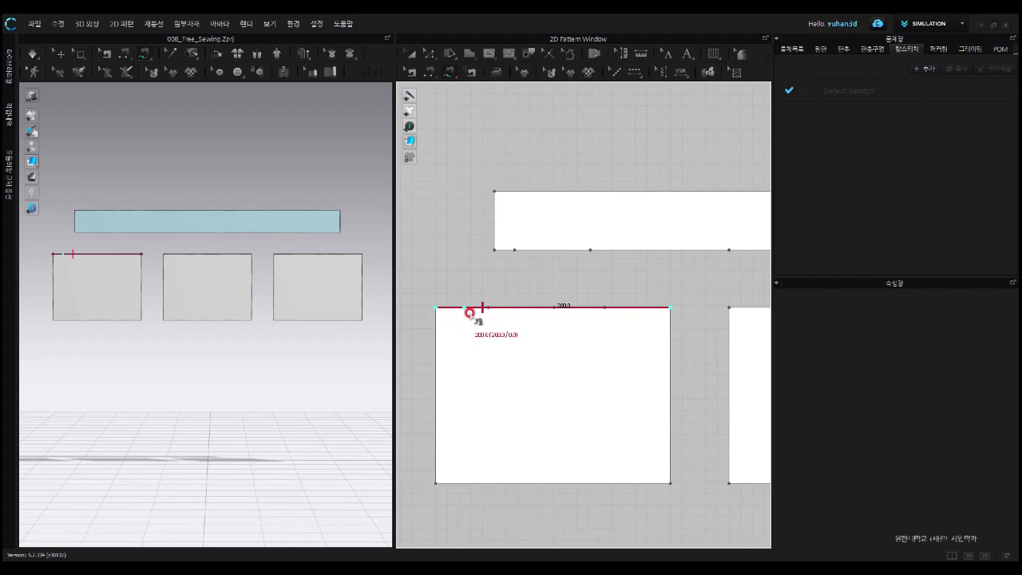
left_click(647, 323)
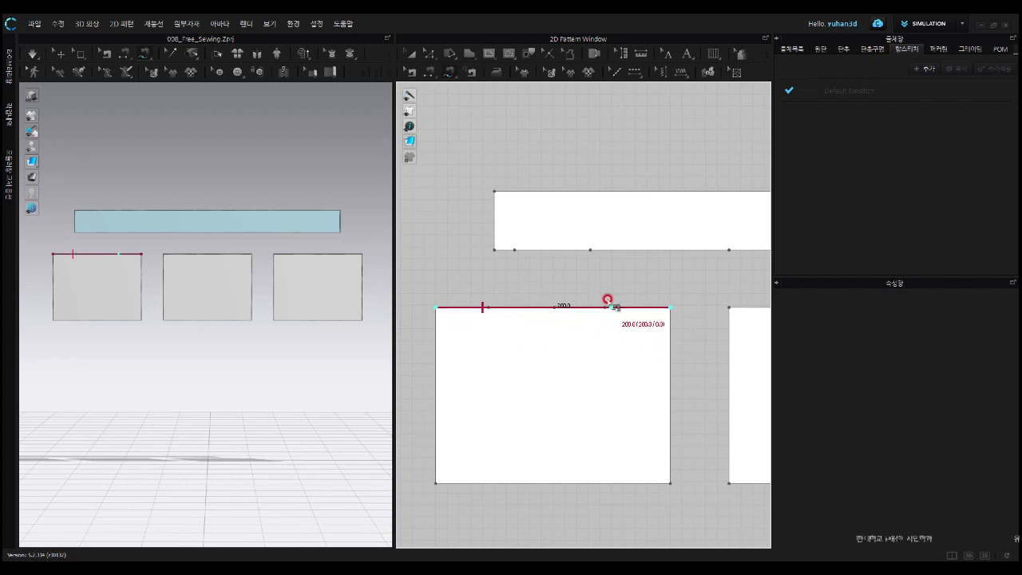
left_click(493, 250)
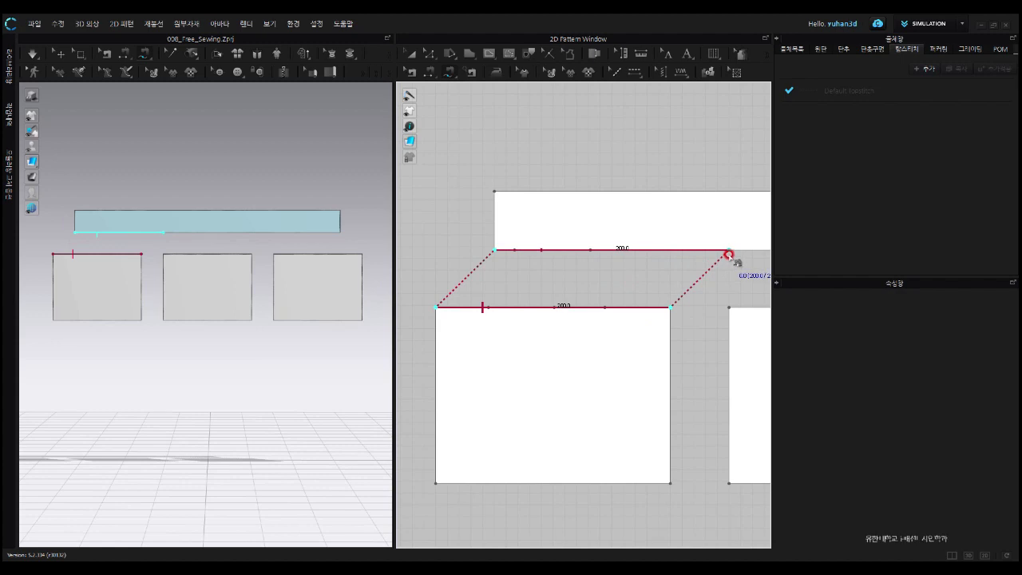
scroll(730, 253, "up", 3)
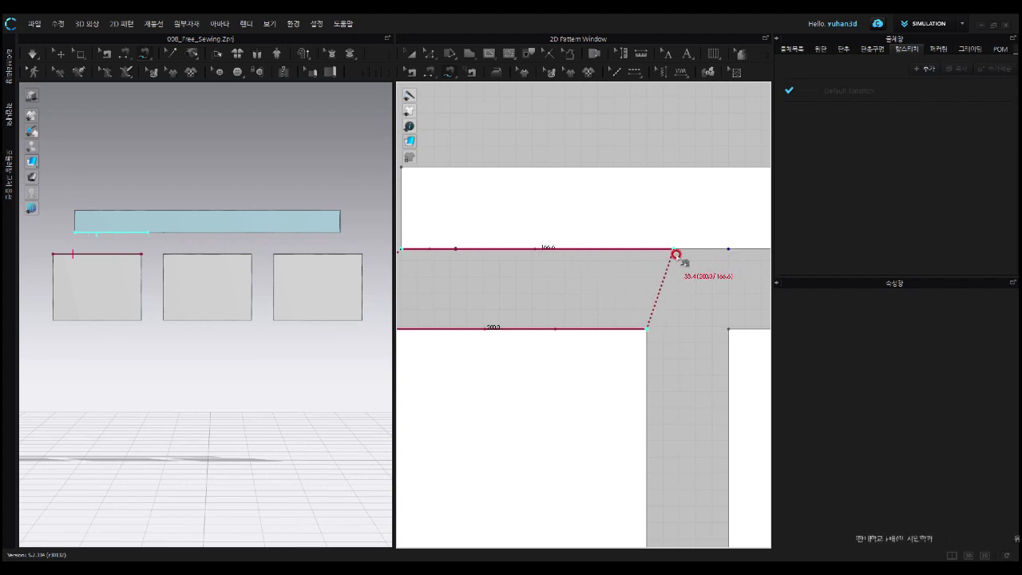
left_click(728, 250)
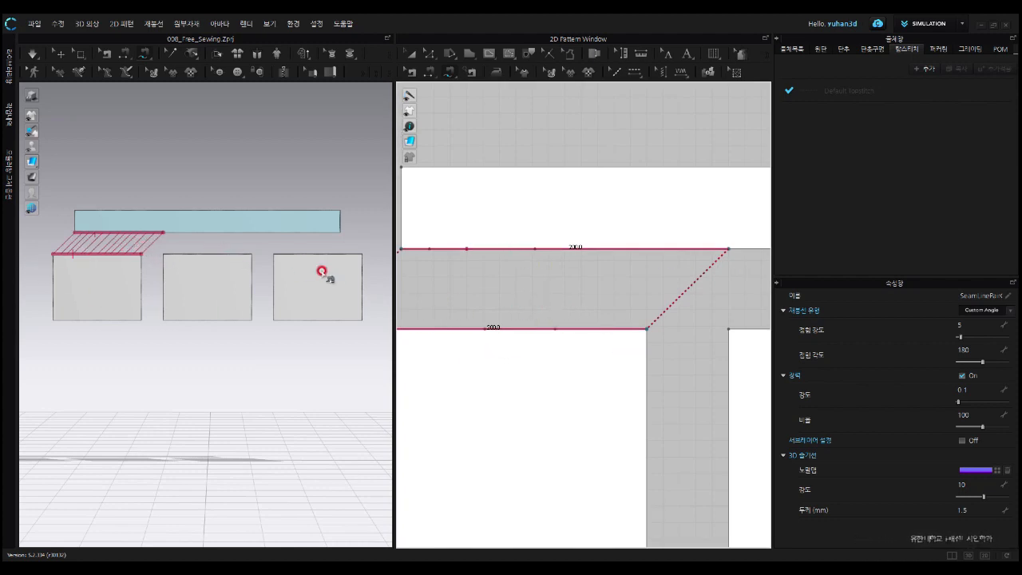
Free-sew the middle square's top edge, taken right to left, to the band's next 200 mm, taken left to right, as a crossed seam.
scroll(573, 300, "up", 3)
scroll(572, 300, "down", 2)
scroll(646, 315, "down", 5)
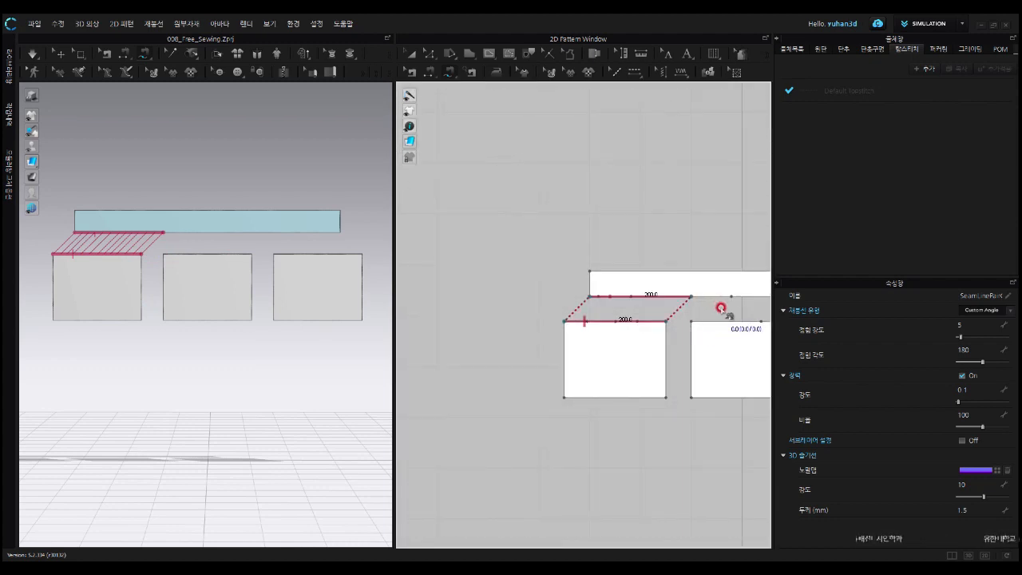
middle_click_drag(725, 310, 594, 324)
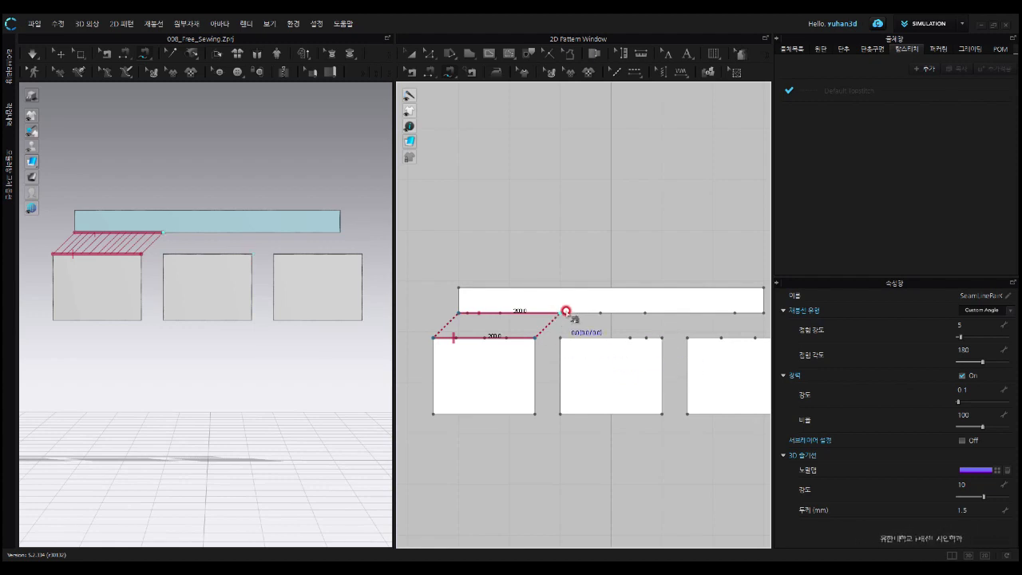
left_click(662, 338)
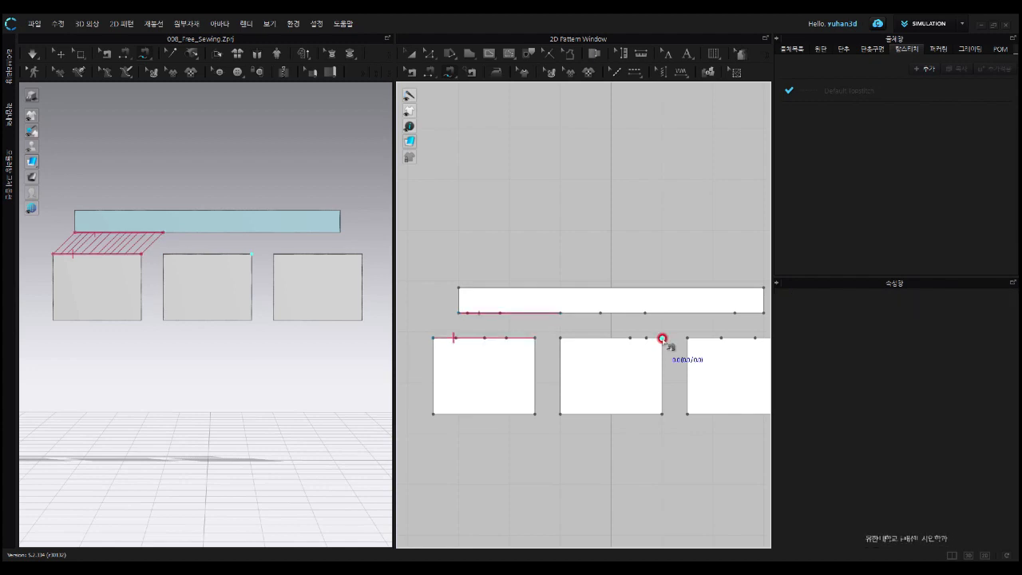
left_click(561, 340)
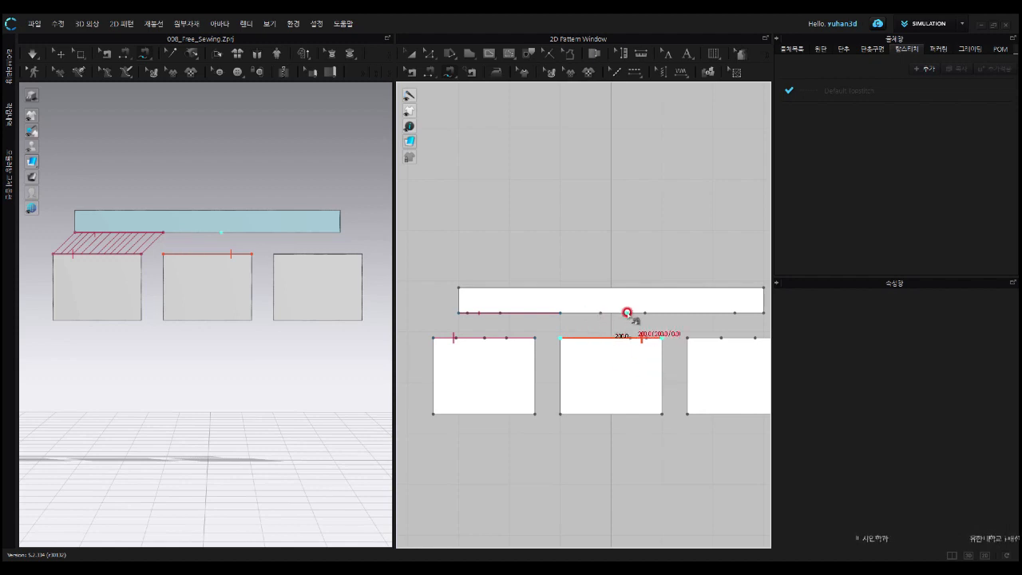
left_click(561, 312)
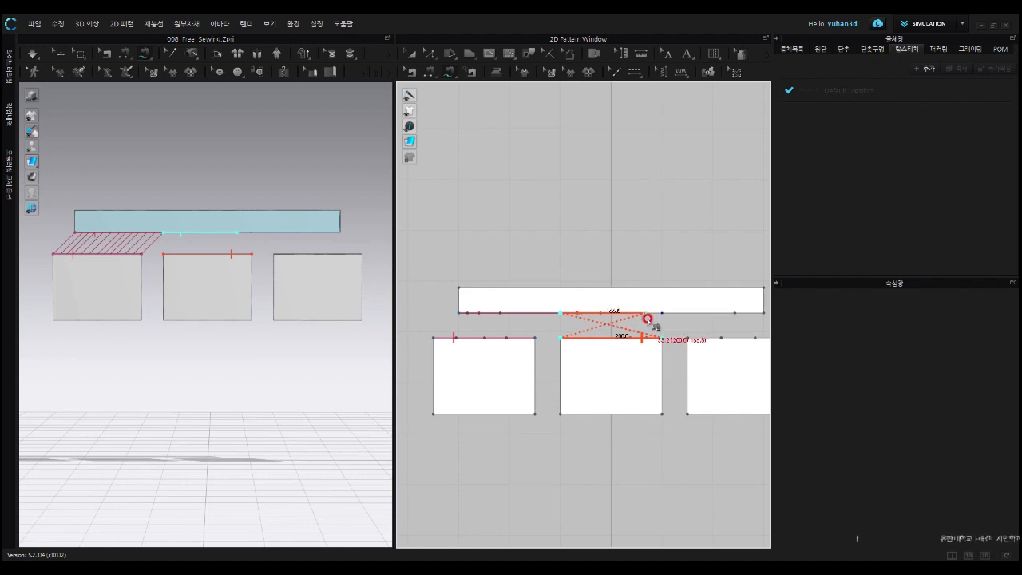
scroll(648, 320, "up", 1)
scroll(649, 324, "up", 1)
scroll(649, 325, "up", 1)
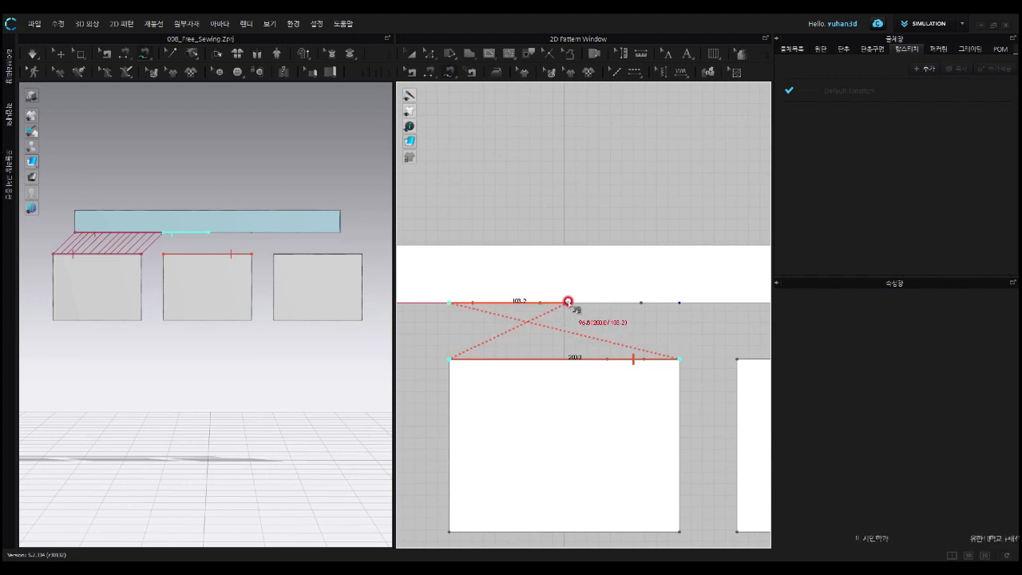
left_click(676, 303)
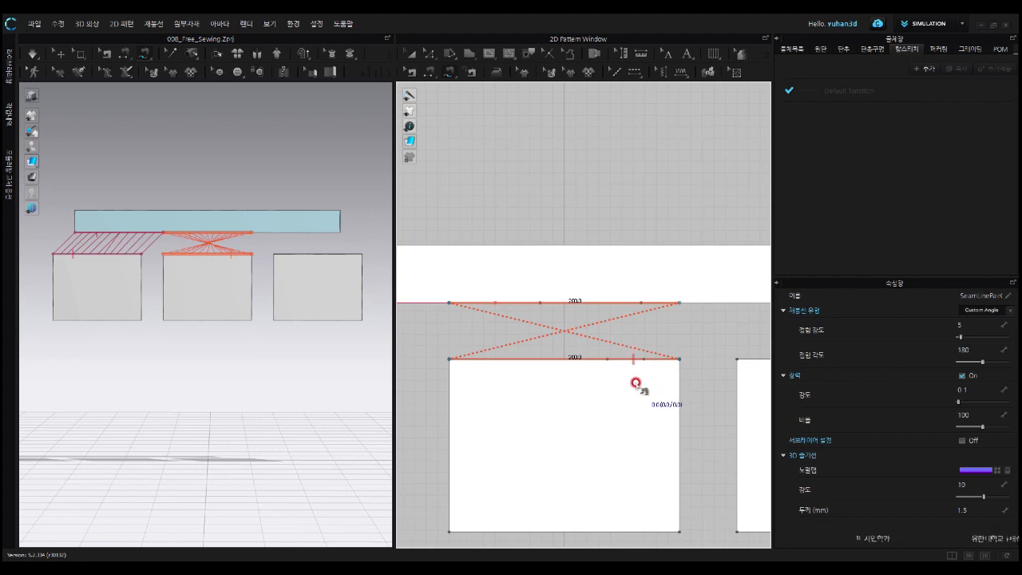
left_click(624, 359)
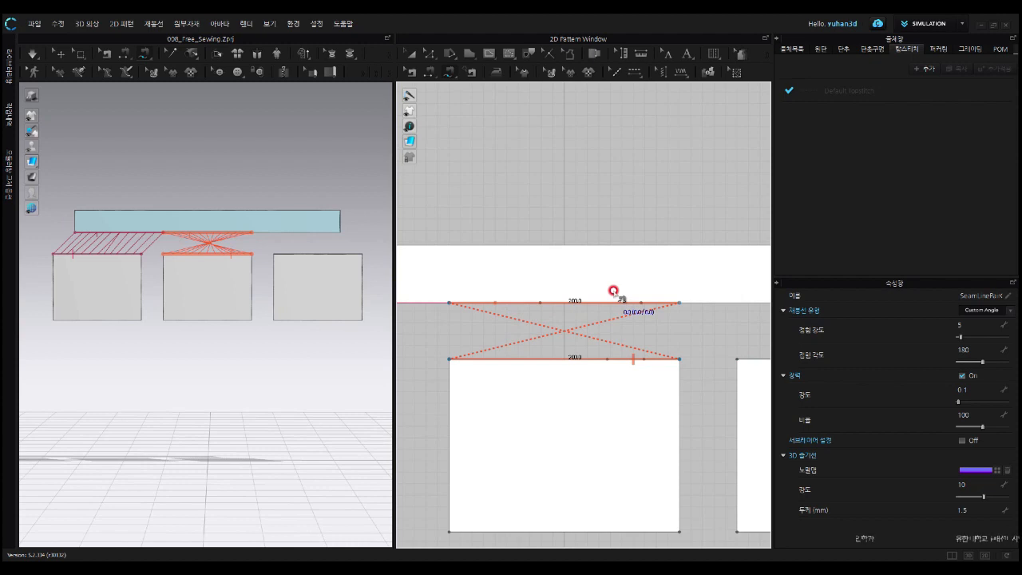
Simulate the sewn pieces and pull the unsewn right square up from the floor in the 3D view.
scroll(613, 290, "down", 5)
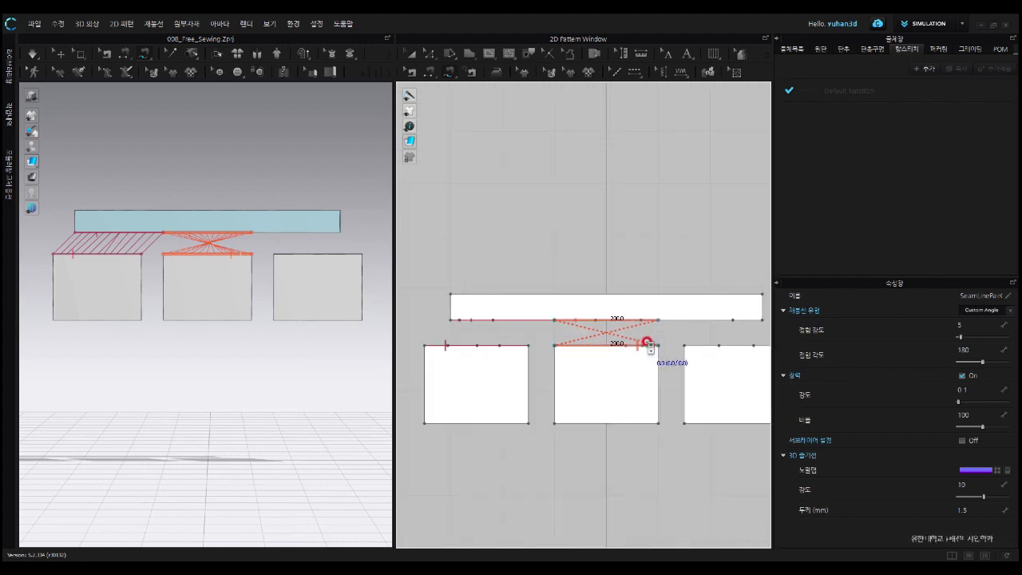
scroll(692, 335, "down", 2)
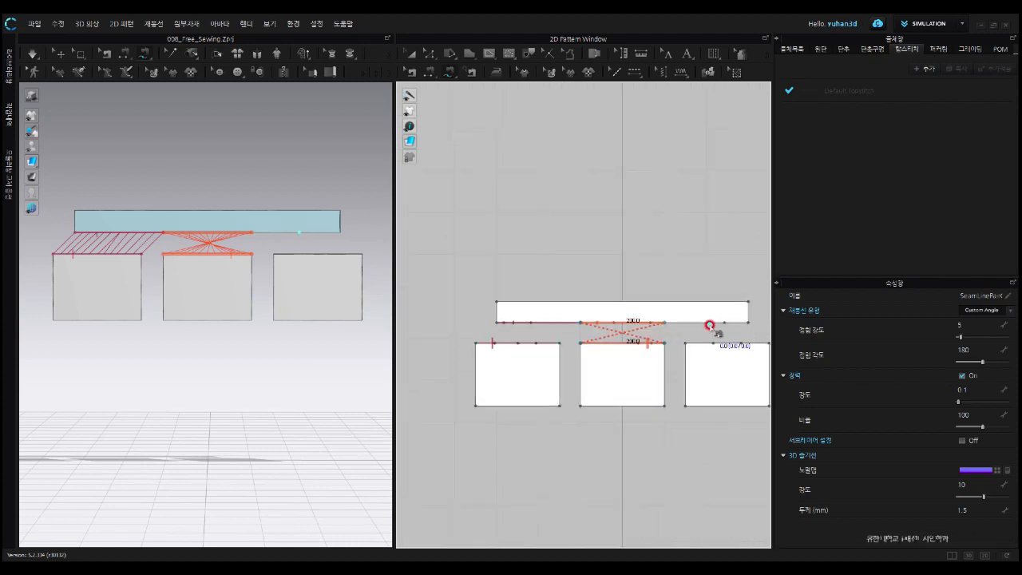
middle_click_drag(709, 326, 658, 273)
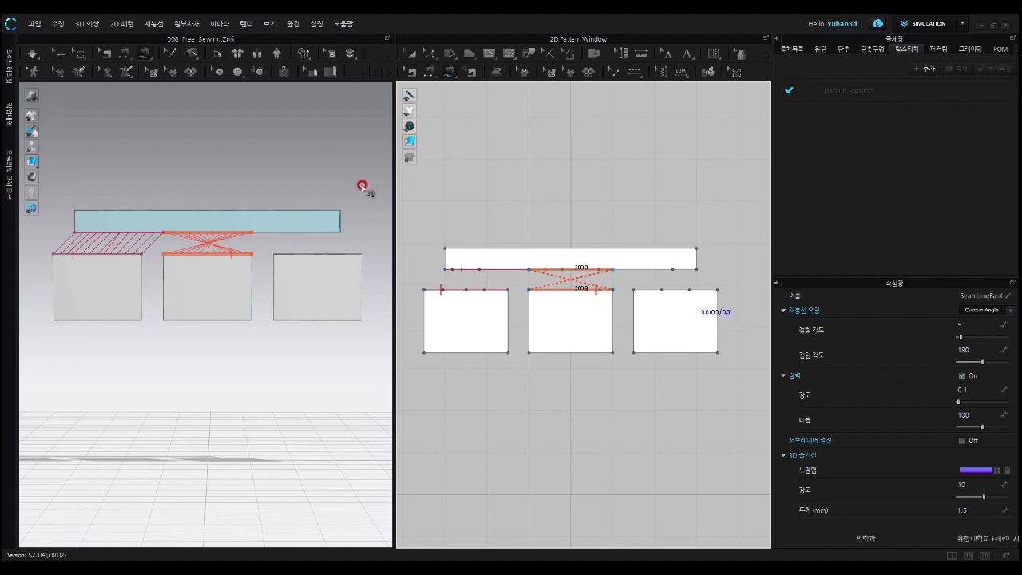
left_click(36, 56)
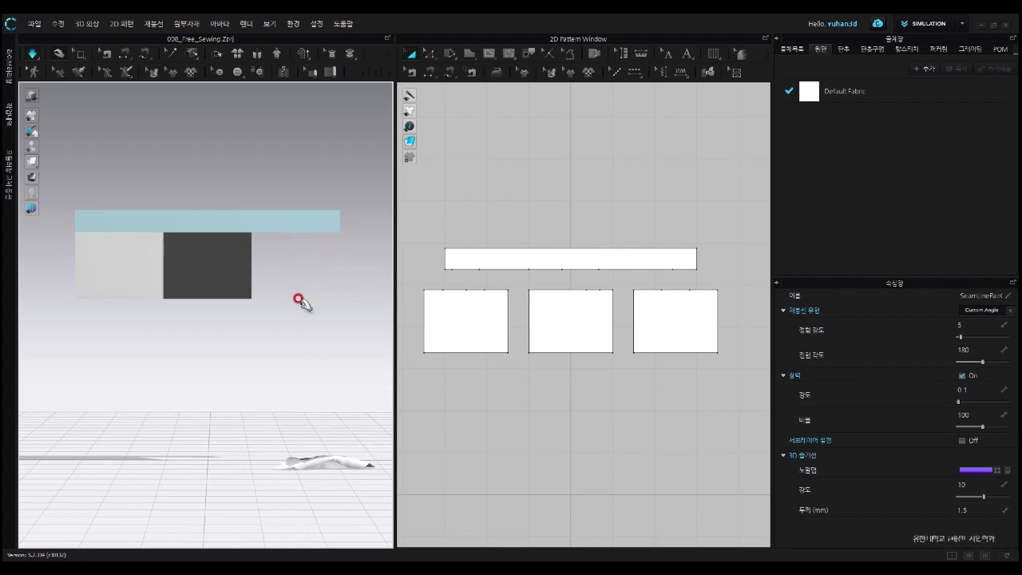
left_click_drag(326, 457, 296, 262)
left_click_drag(324, 493, 293, 308)
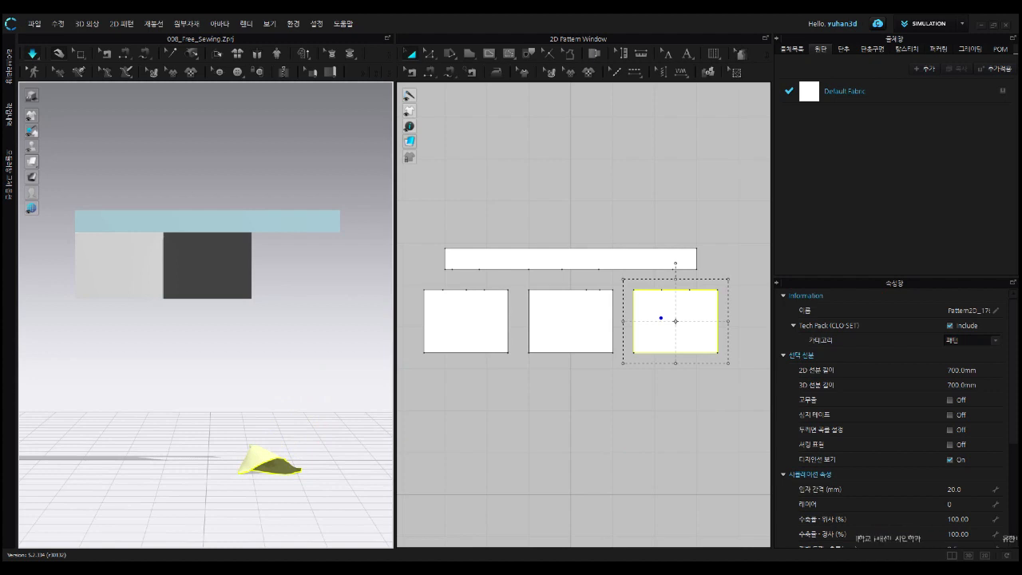
left_click(1006, 124)
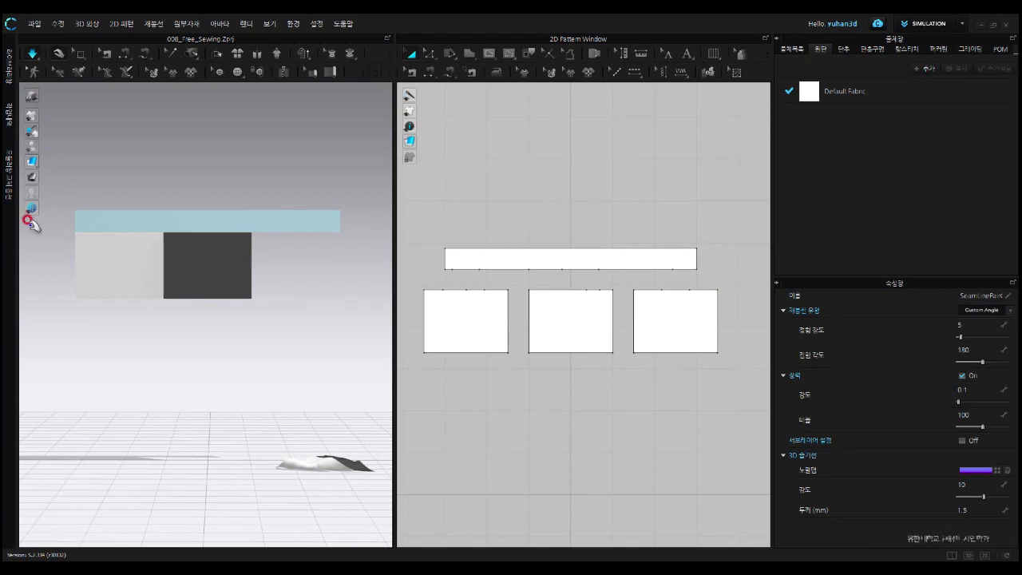
Switch the 3D garment's surface display to the thick textured style so both sewn squares show their textured faces.
mouse_move(31, 161)
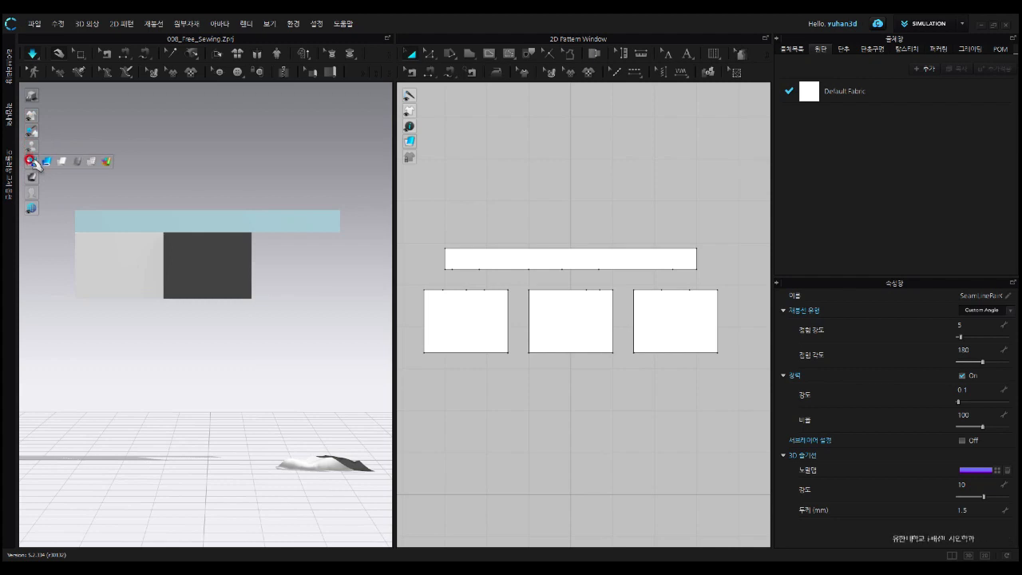
left_click(46, 161)
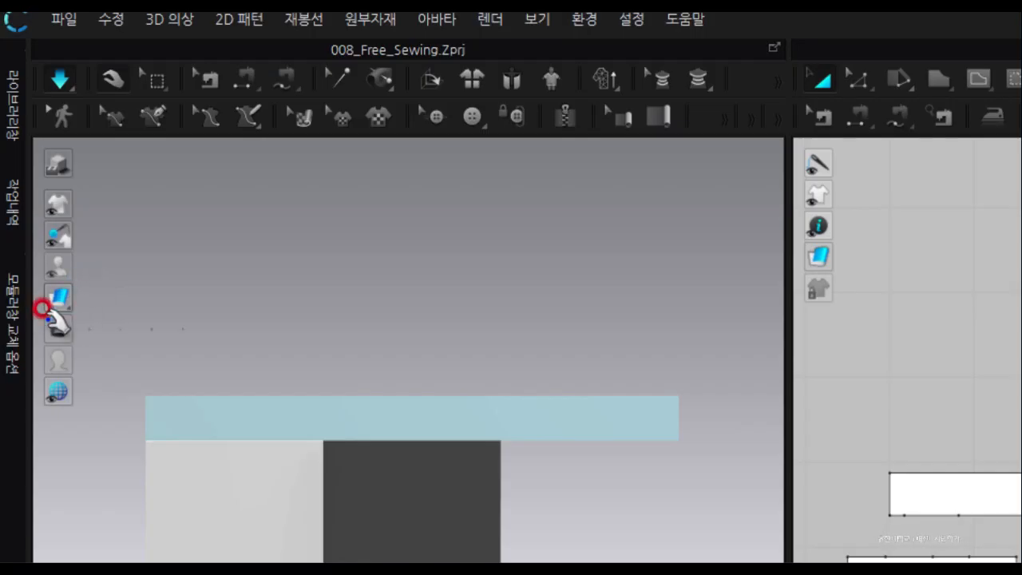
left_click(32, 160)
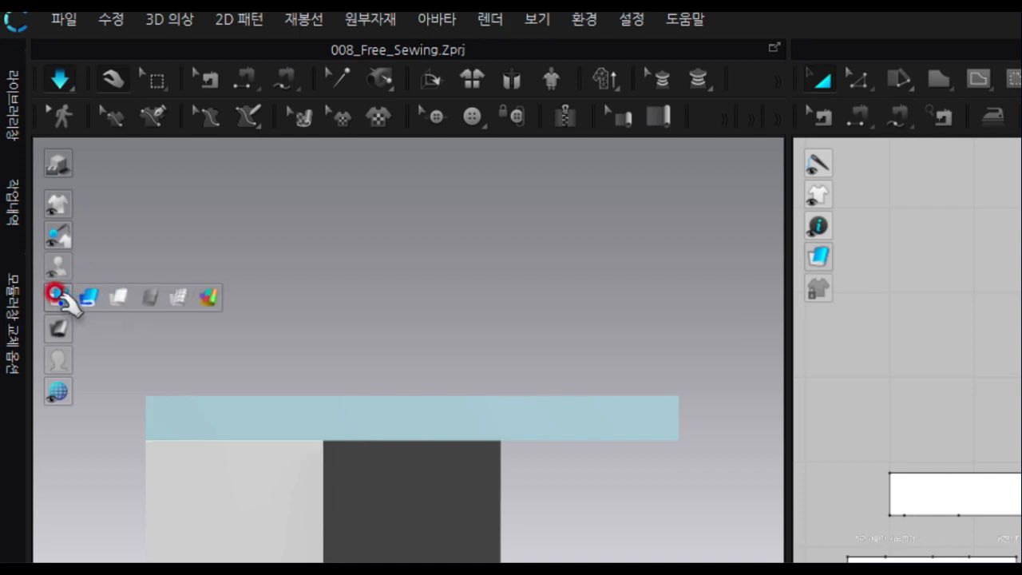
left_click_drag(55, 293, 84, 292)
left_click(80, 294)
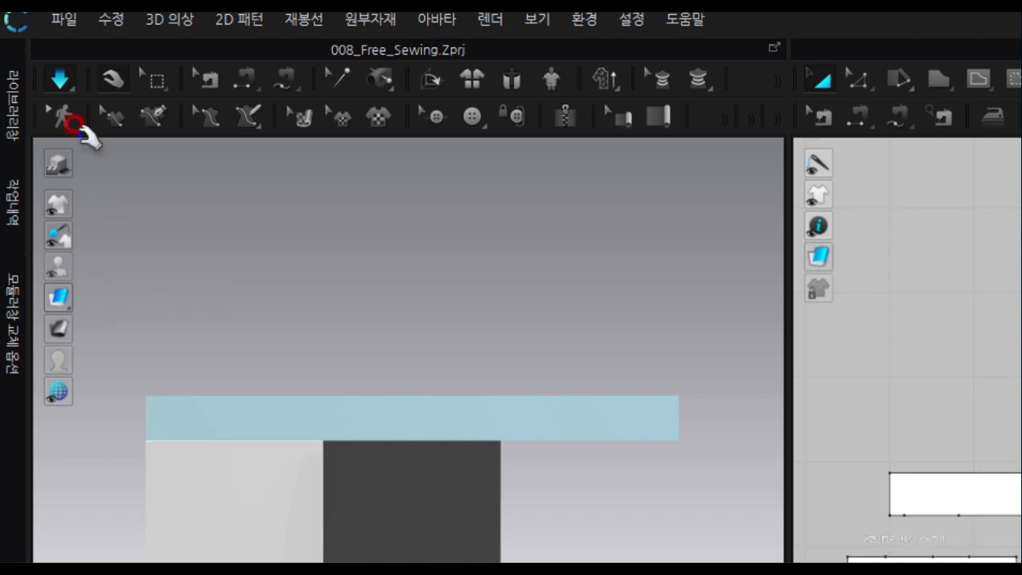
left_click(53, 292)
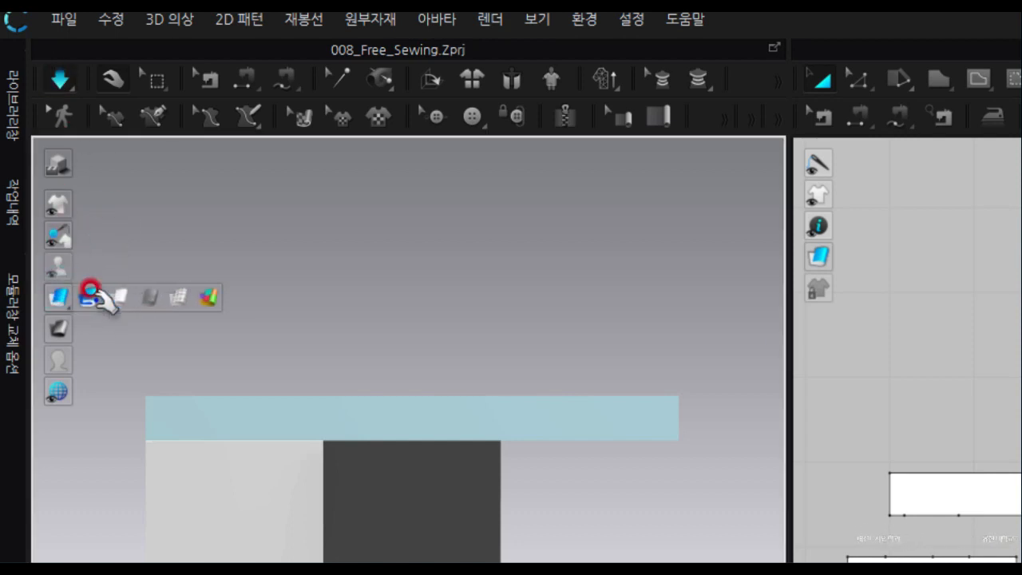
left_click(85, 295)
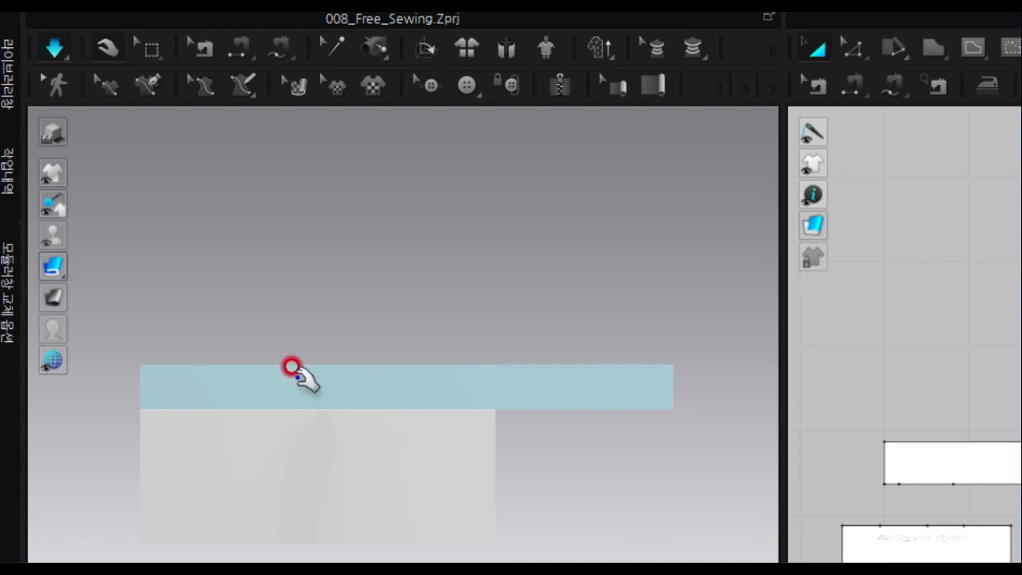
Set the 3D garment's surface display to Texture, followed by Monochrome, to compare how the fabric's front and back sides look.
mouse_move(58, 264)
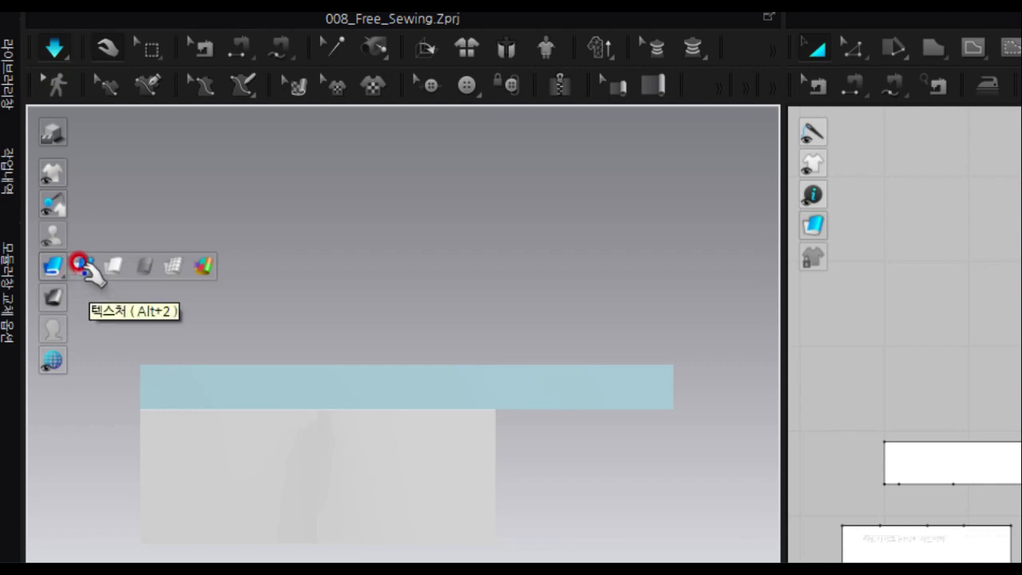
left_click(79, 263)
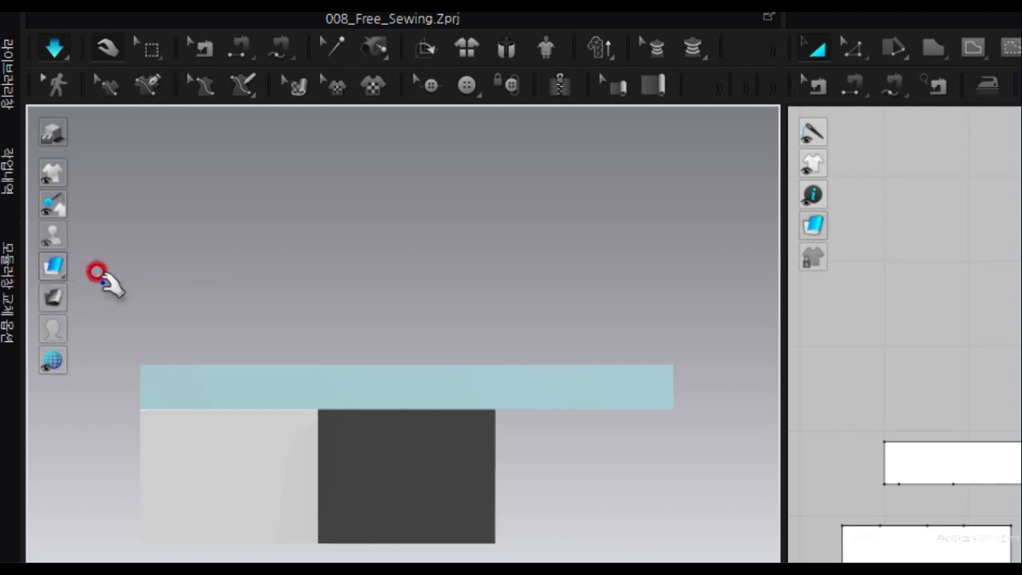
mouse_move(50, 264)
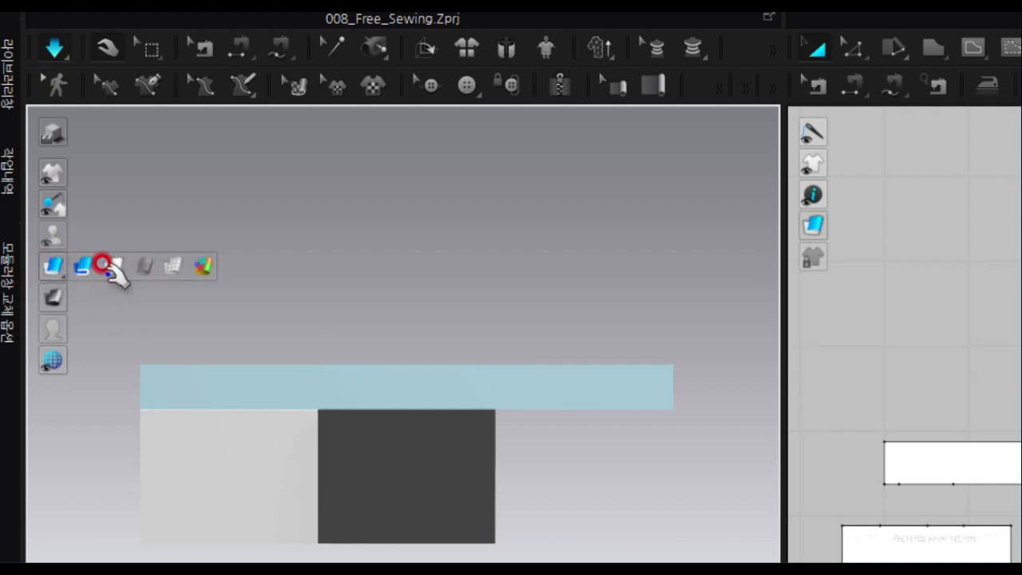
left_click(106, 265)
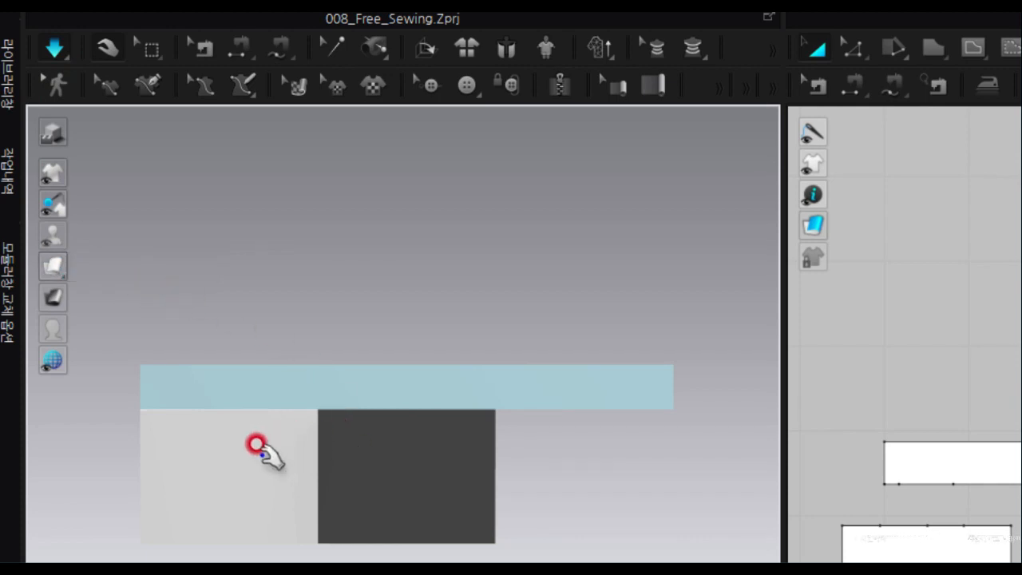
Compare the thick textured surface display on the sewn squares once more and return the 3D garment to Monochrome.
left_click(69, 272)
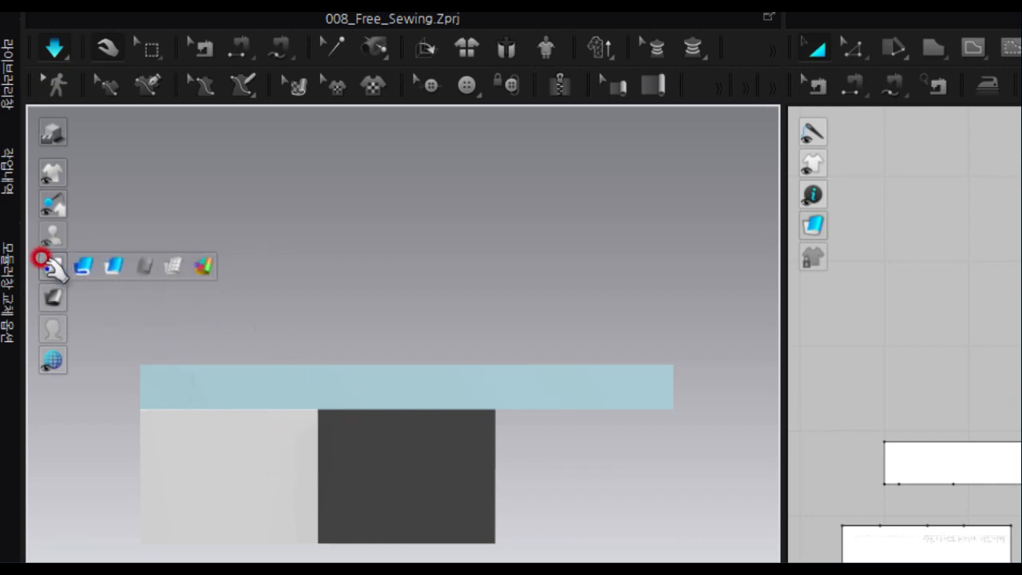
left_click(55, 266)
left_click(53, 266)
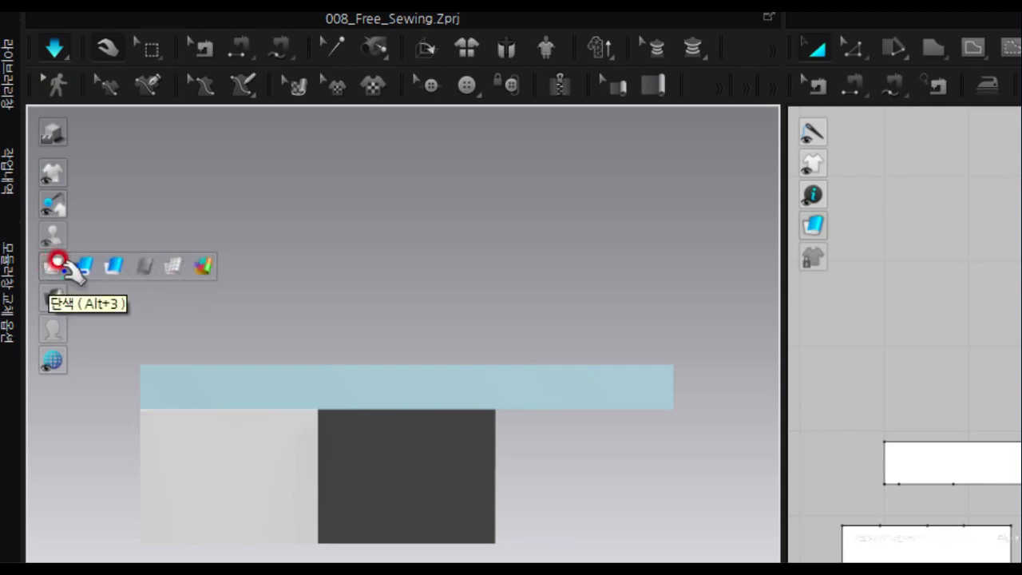
left_click(79, 265)
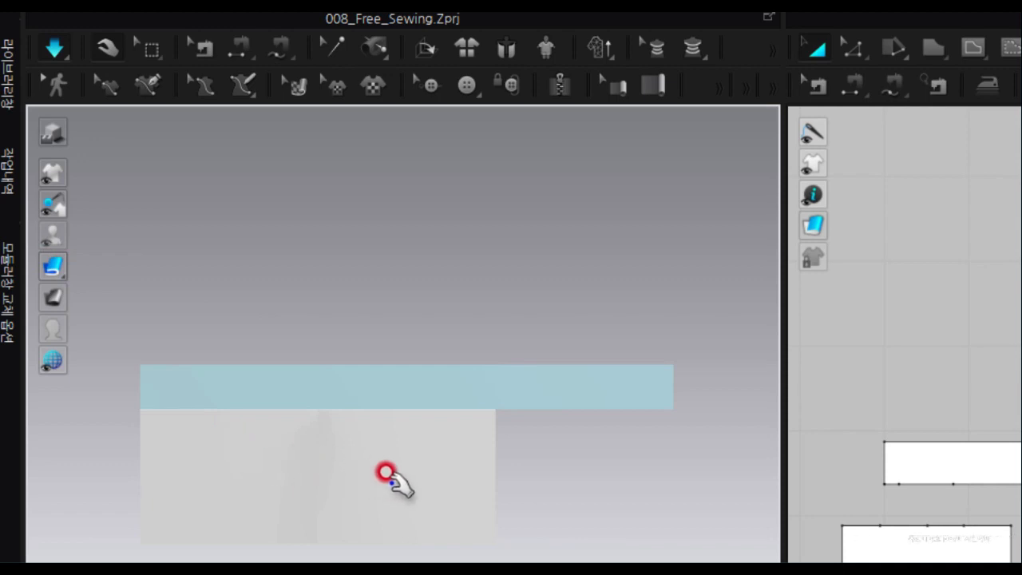
mouse_move(55, 265)
left_click(80, 263)
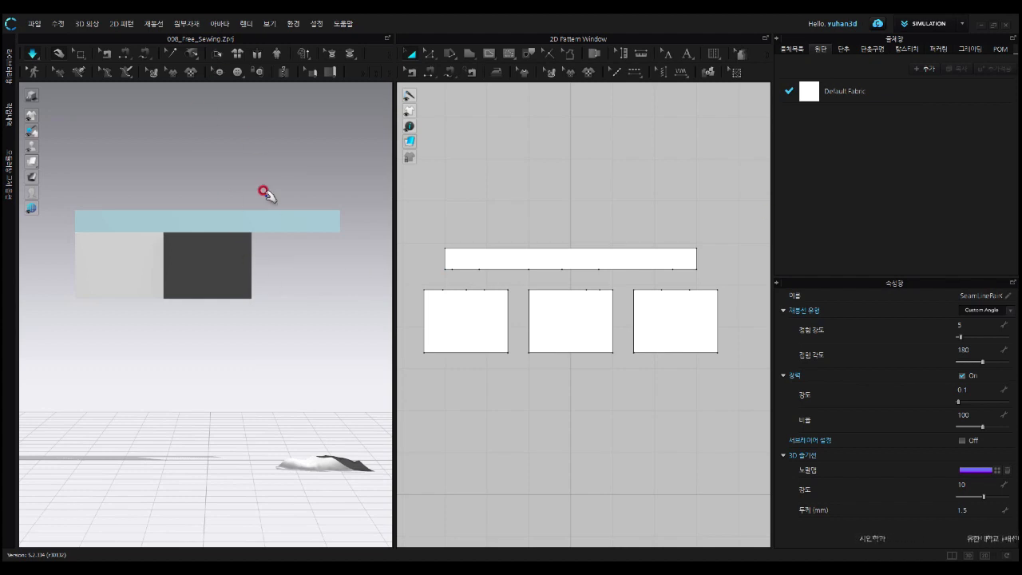
Reset the pieces' 3D arrangement and reverse the seam line joining the left square to the band.
left_click(258, 55)
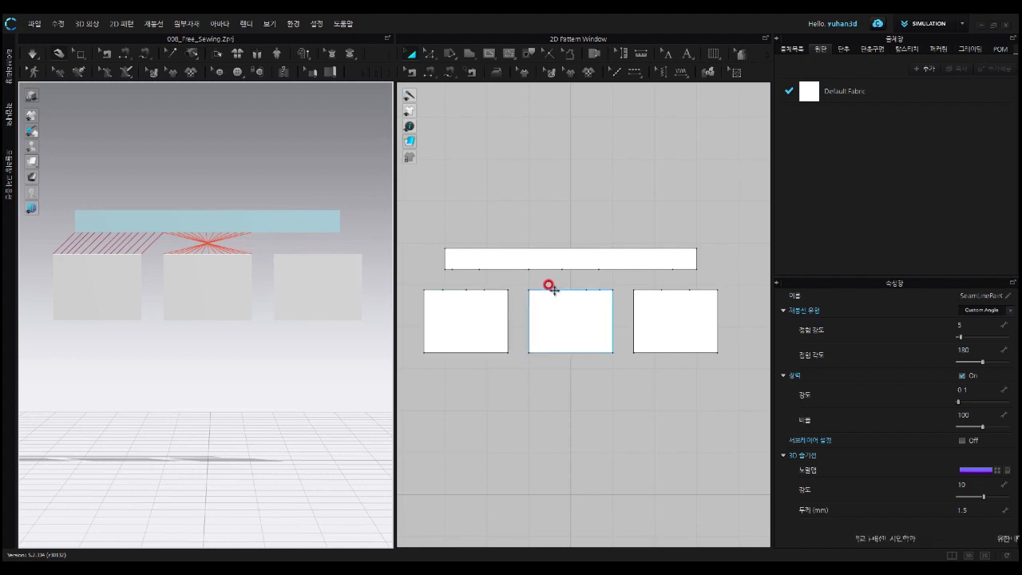
left_click(413, 73)
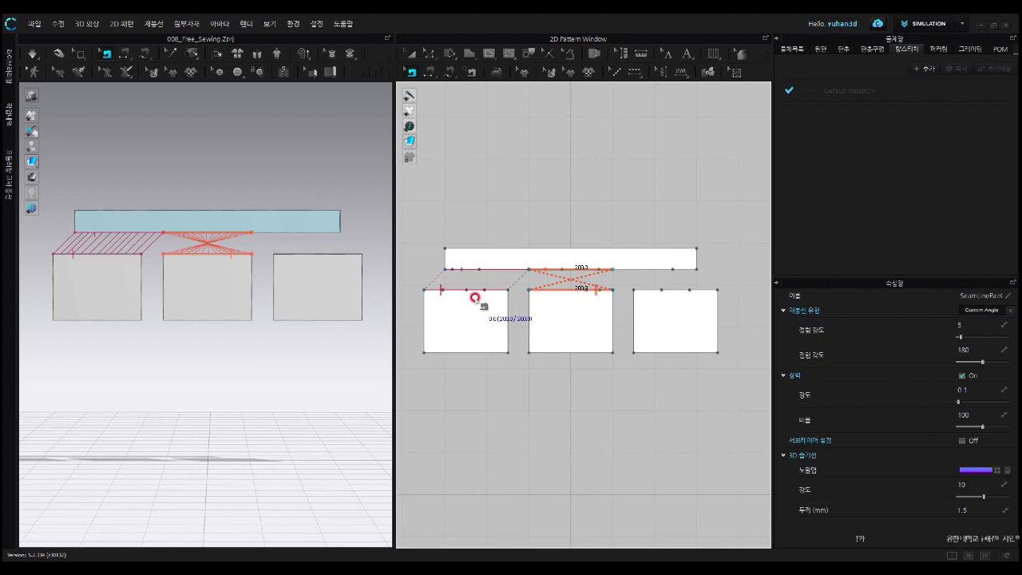
left_click(435, 288)
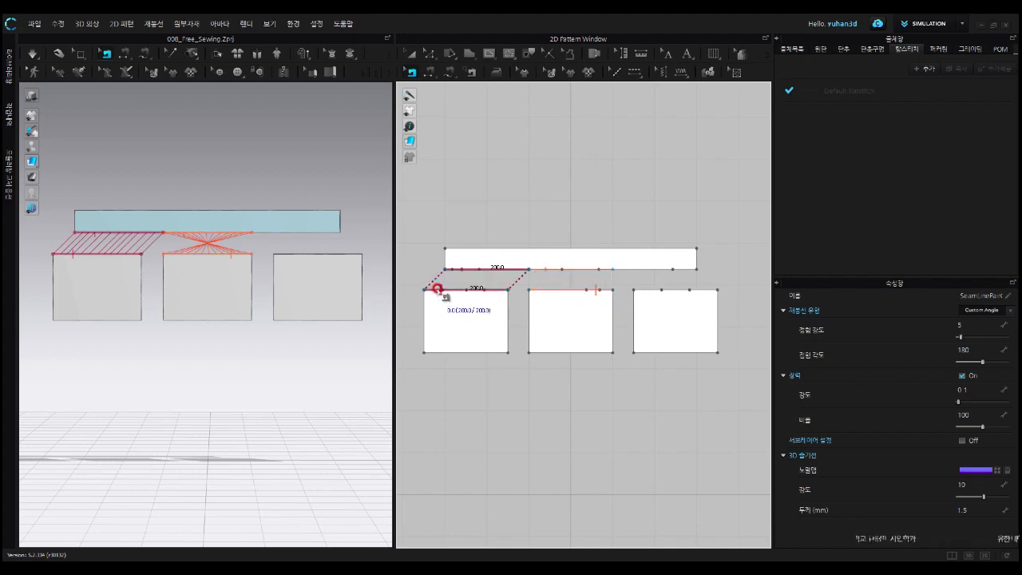
right_click(437, 289)
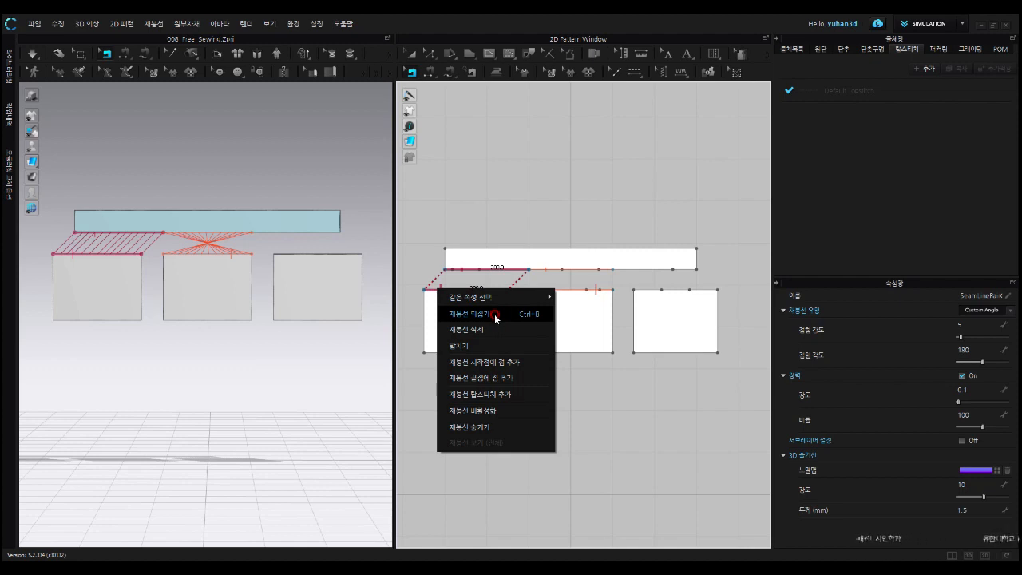
left_click(494, 314)
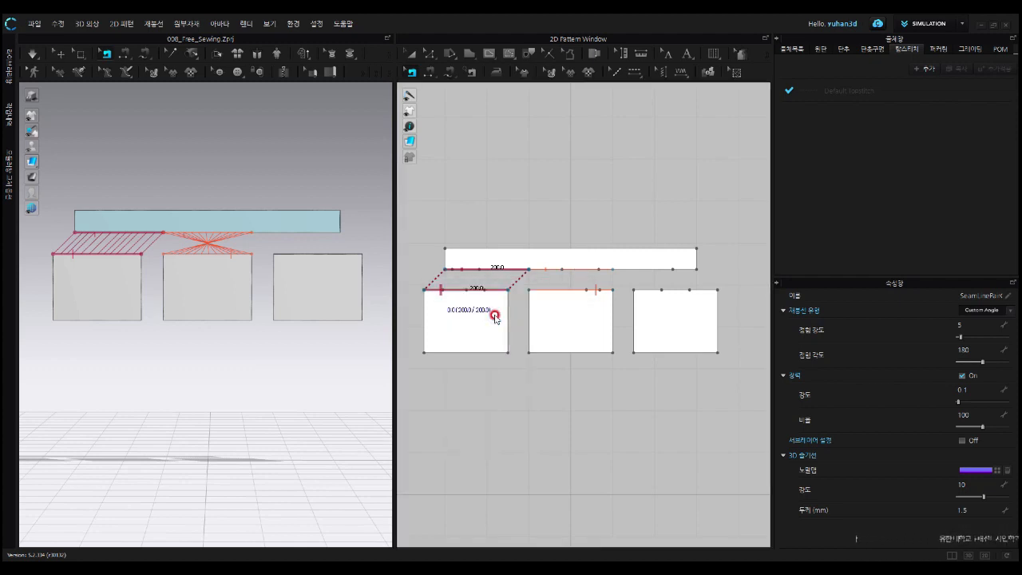
key("ctrl+b")
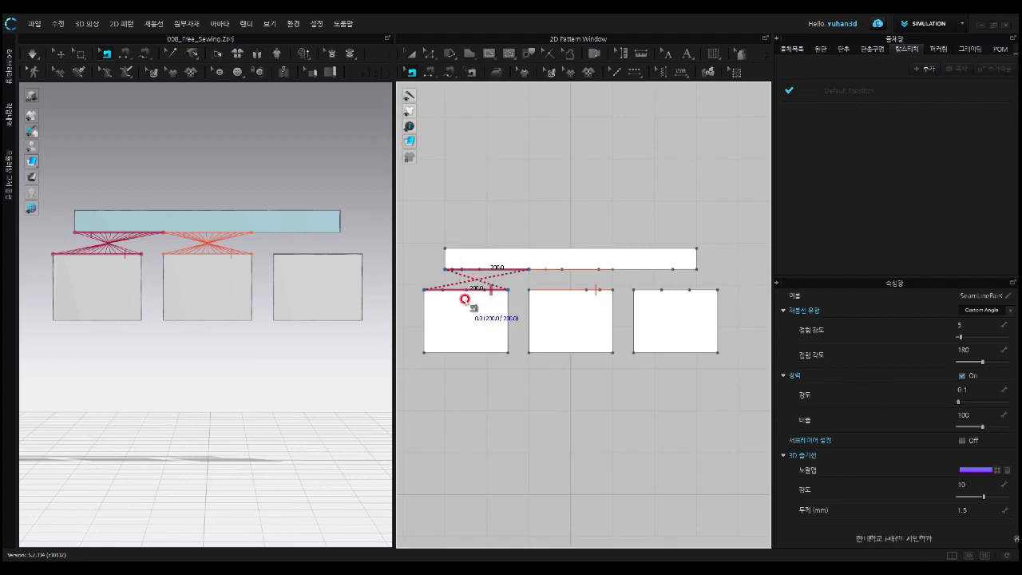
Reverse the crossed seam line between the middle square's top edge and the band.
left_click(541, 287)
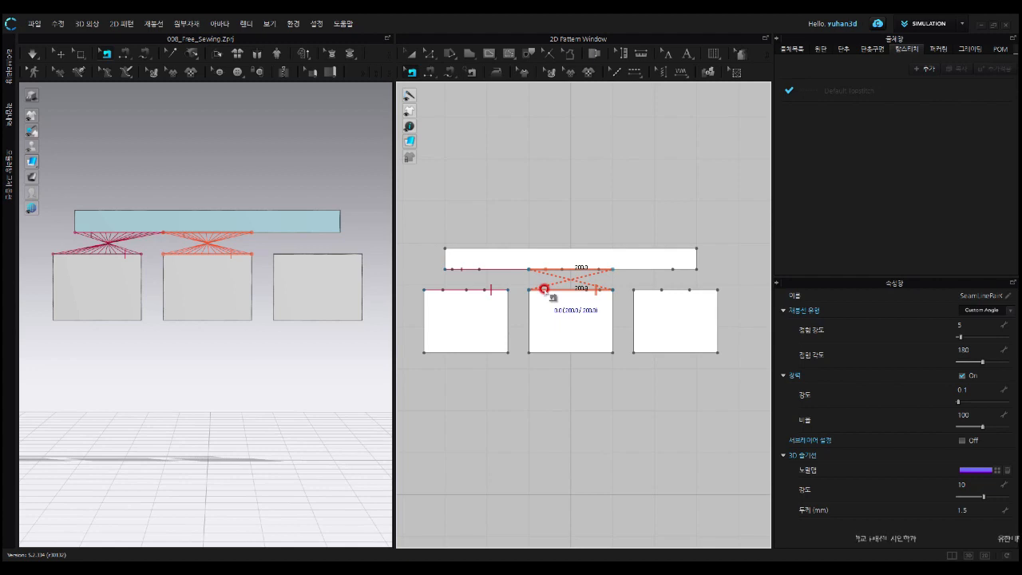
right_click(543, 288)
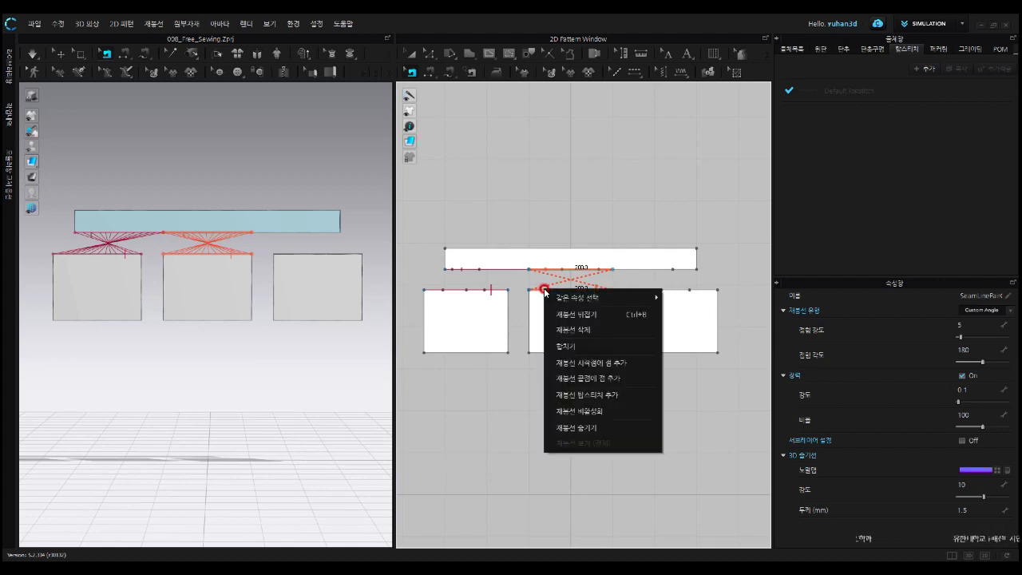
left_click(584, 314)
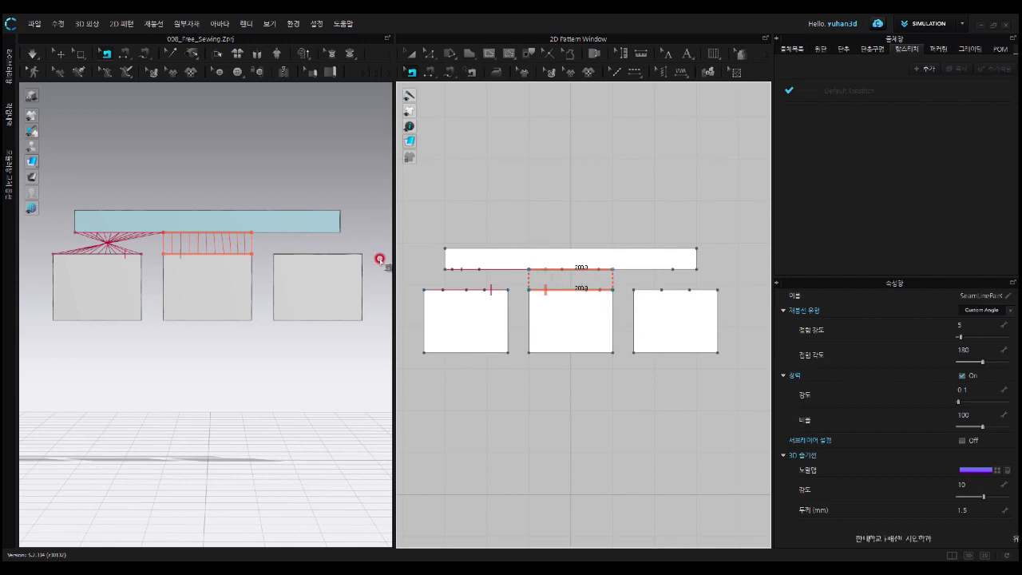
Simulate the pieces with the reversed seams and pull the middle, left and unsewn right squares in the 3D view.
left_click(33, 57)
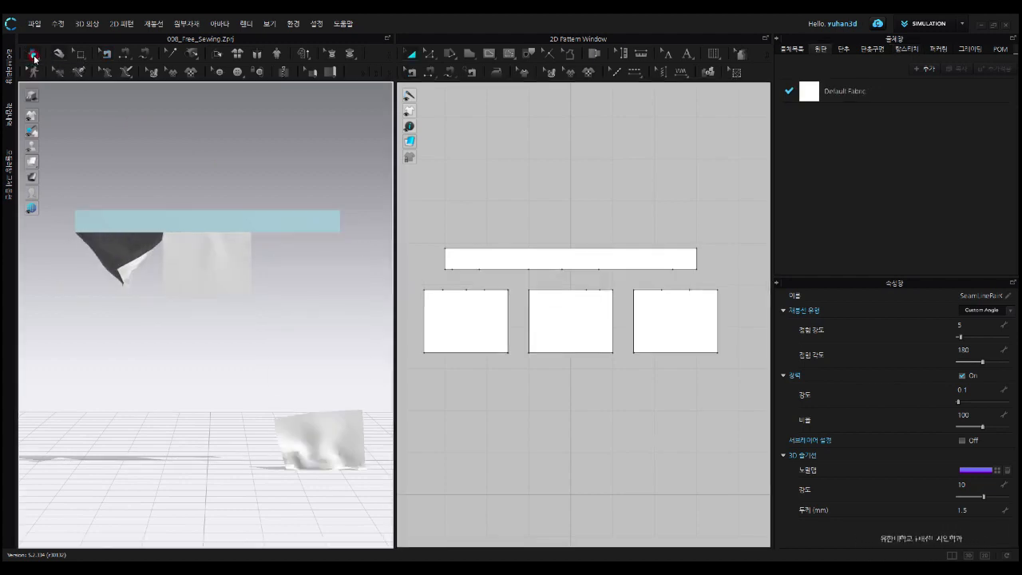
key("ctrl+z")
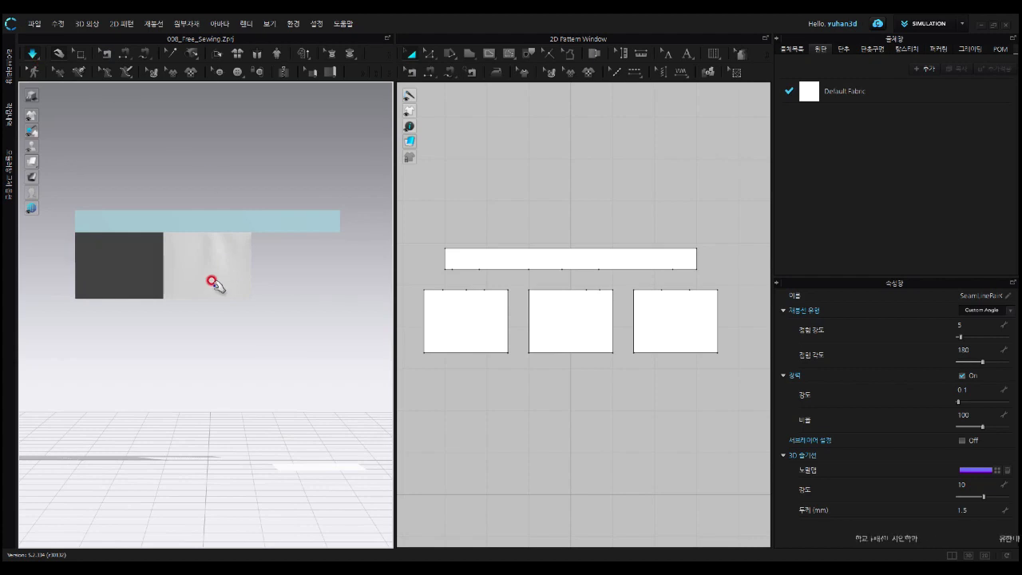
left_click_drag(214, 293, 212, 315)
mouse_move(128, 290)
left_mouse_down()
mouse_move(72, 290)
mouse_move(137, 273)
left_mouse_up()
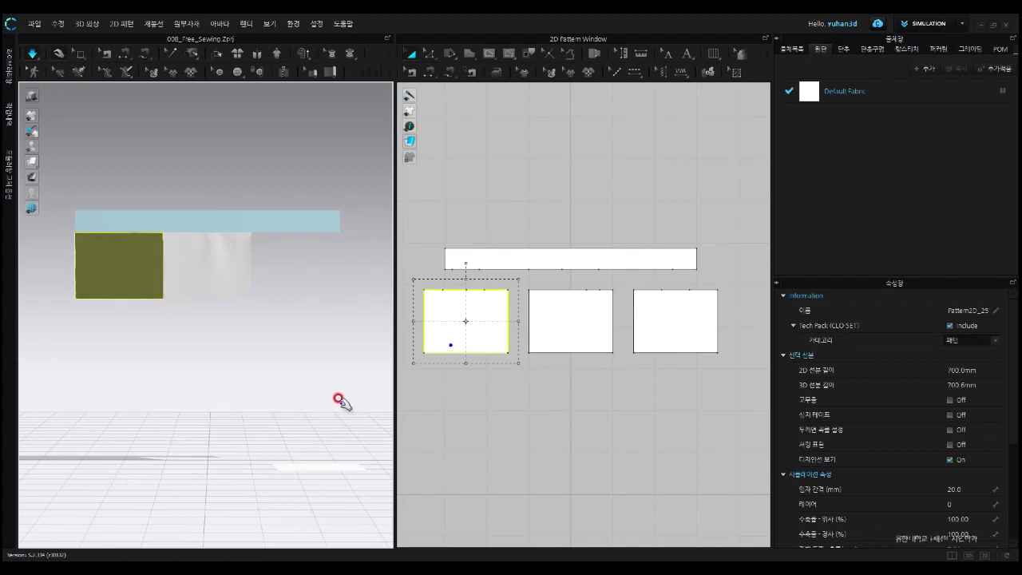
left_click(332, 462)
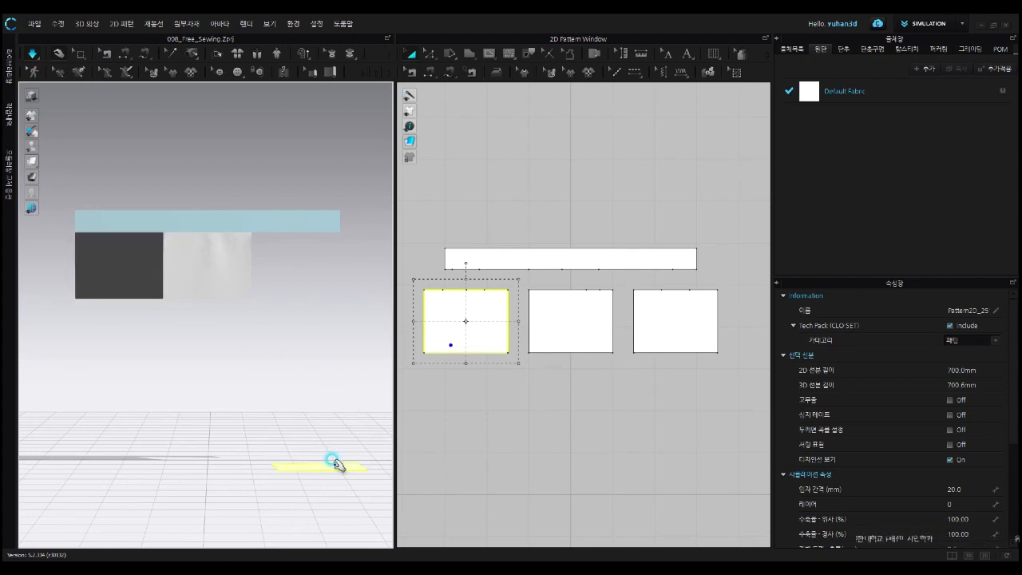
left_click_drag(333, 463, 315, 265)
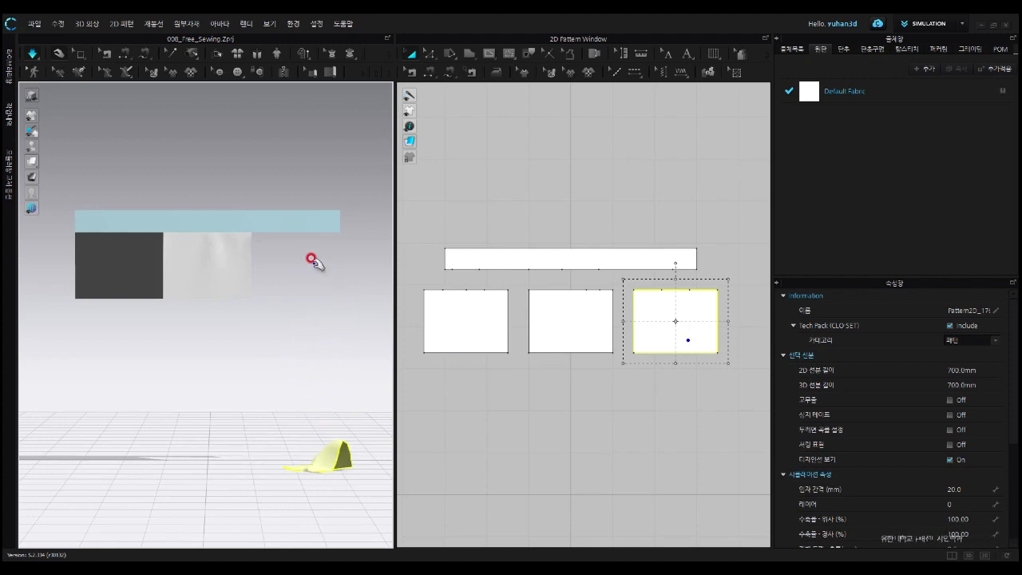
left_click_drag(313, 468, 295, 309)
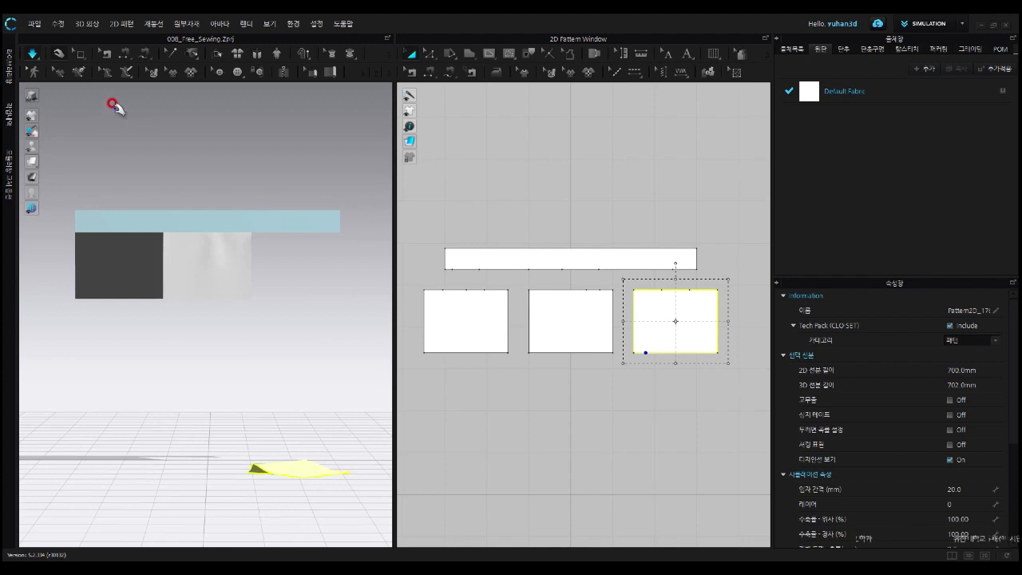
Open the project 009_M-N_Sewing.Zprj from the library with its garment included, without saving the current garment.
left_click(9, 75)
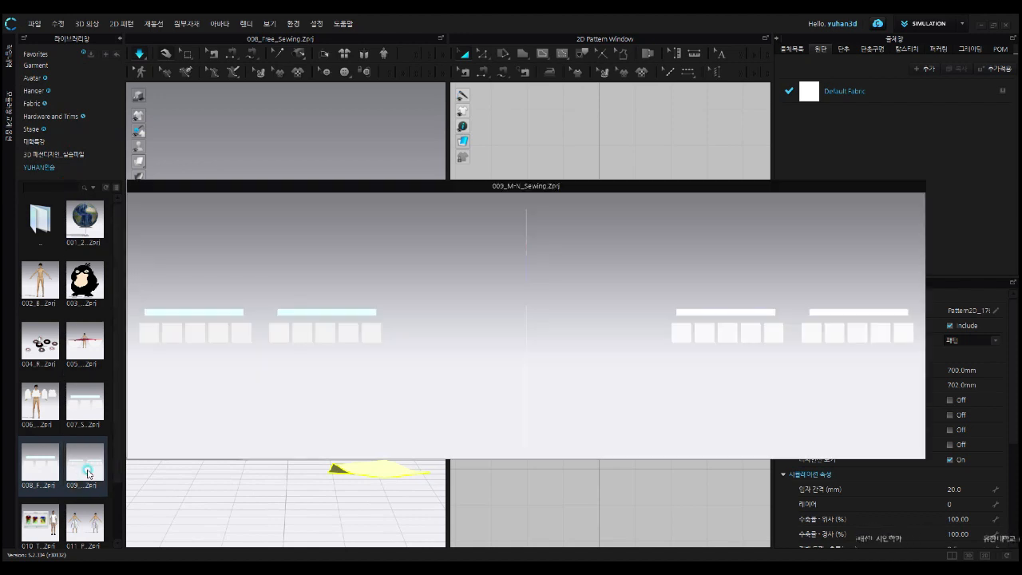
double_click(88, 472)
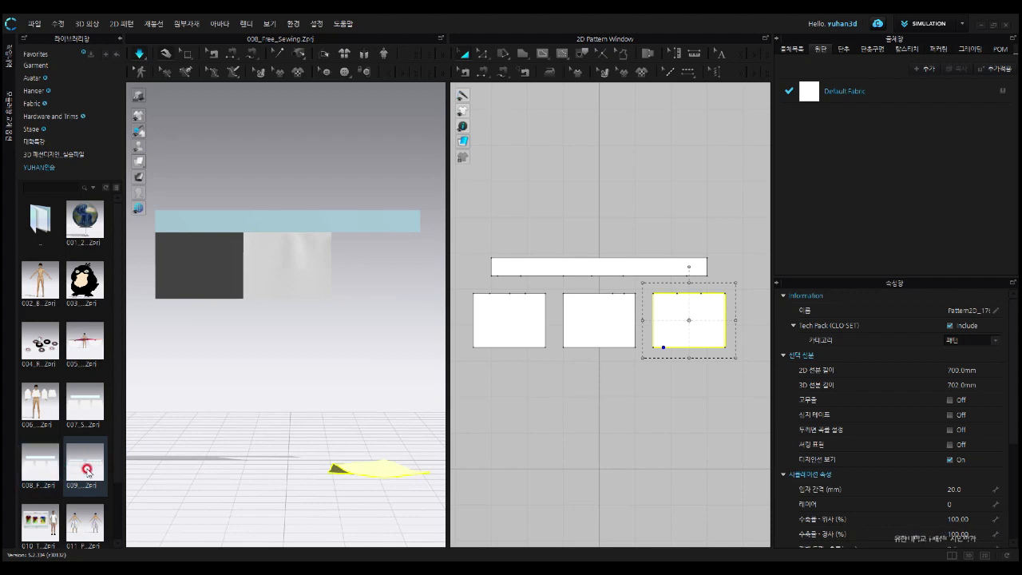
mouse_move(88, 469)
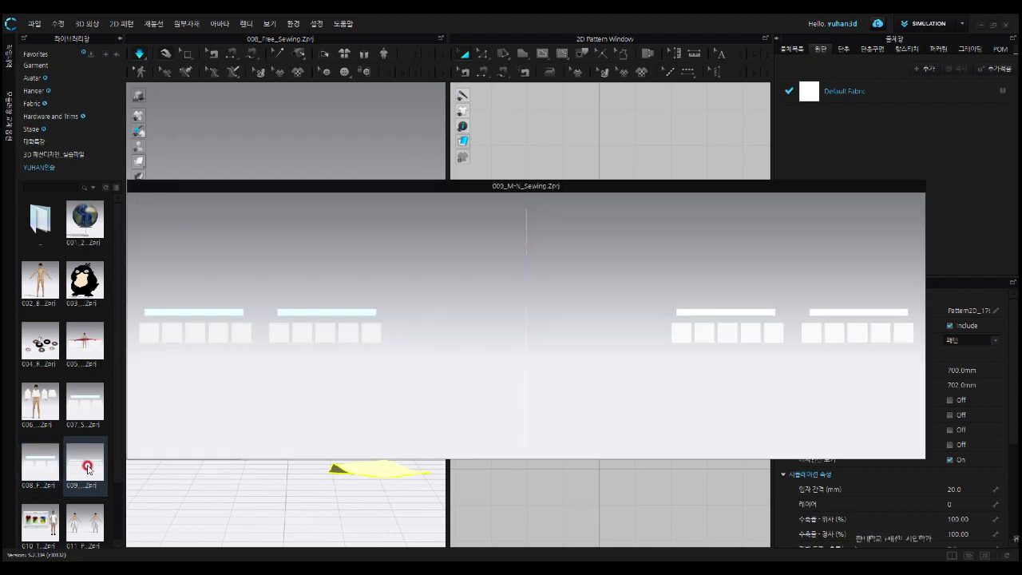
double_click(88, 468)
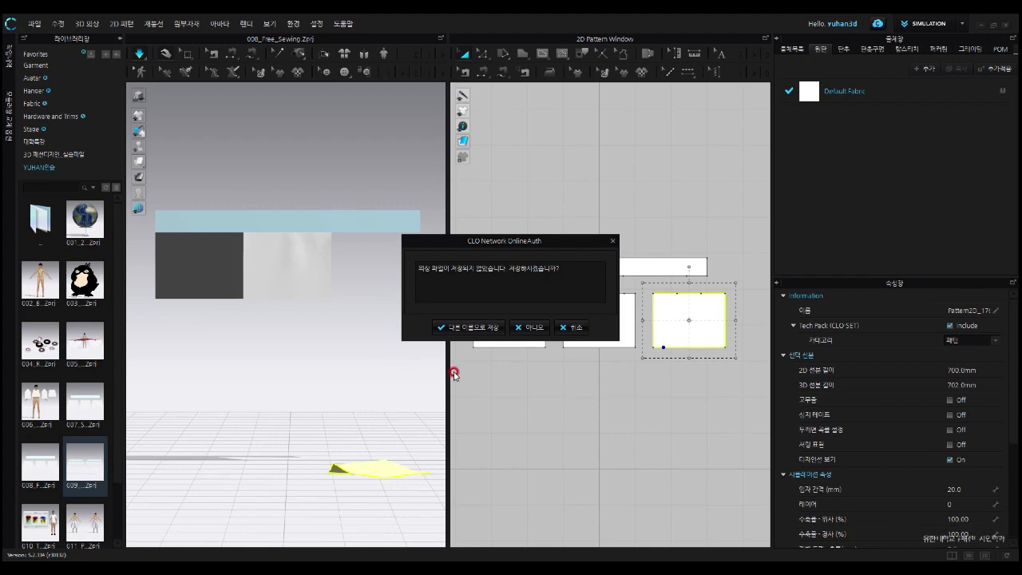
left_click(530, 327)
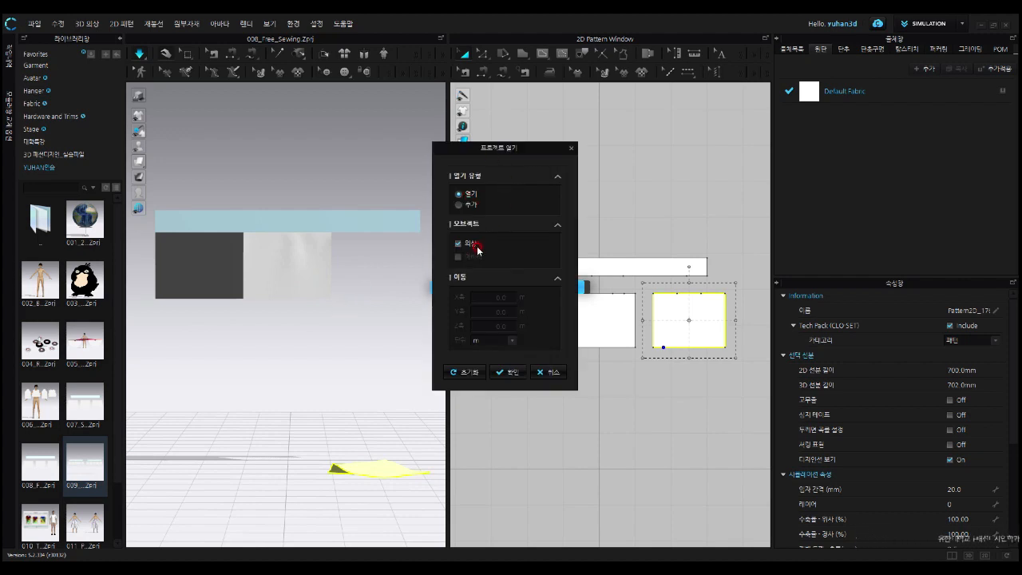
left_click(512, 375)
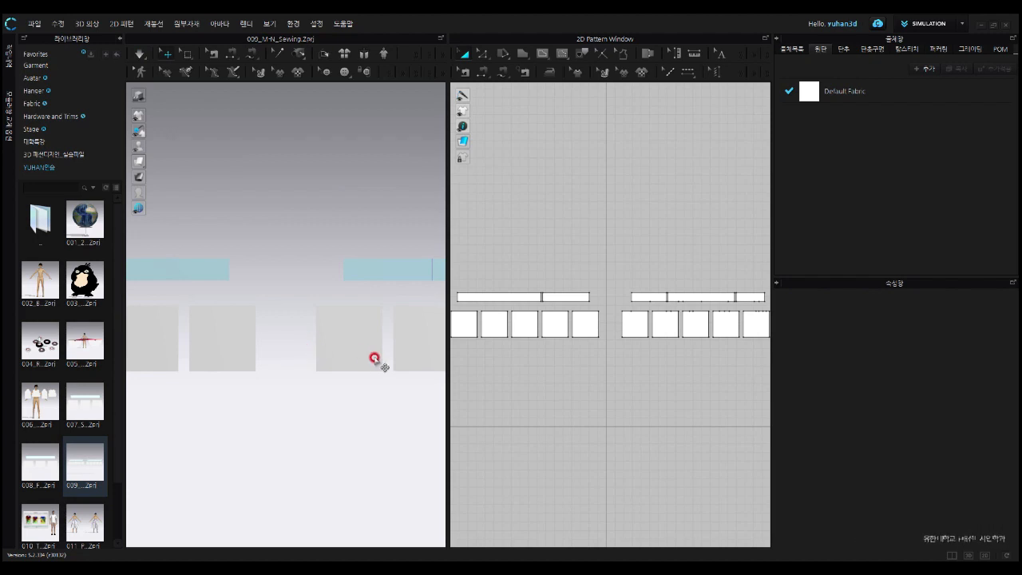
Collapse the library and frame the left group of two bands and five squares in the 2D pattern window.
scroll(329, 340, "down", 3)
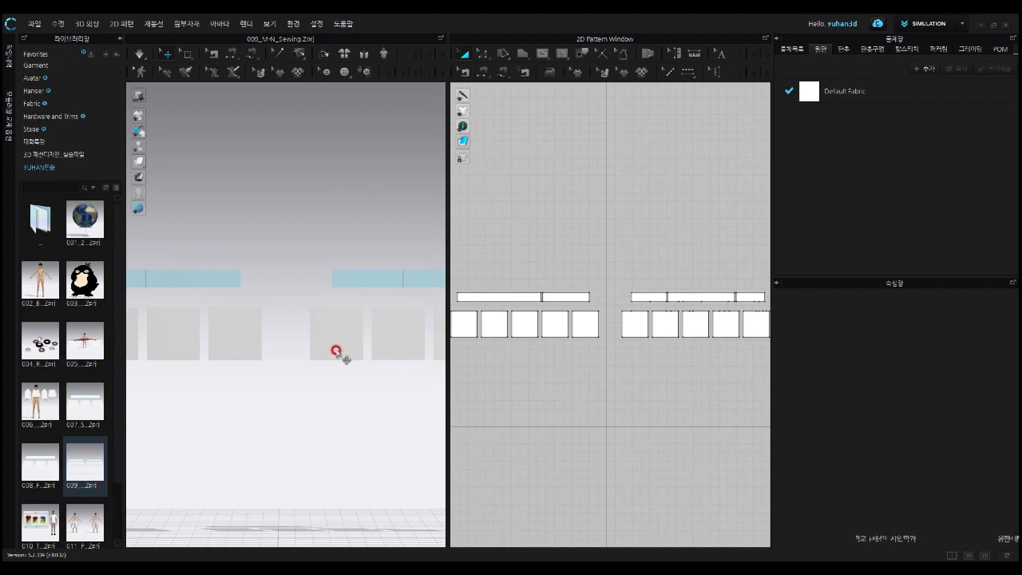
scroll(336, 351, "down", 4)
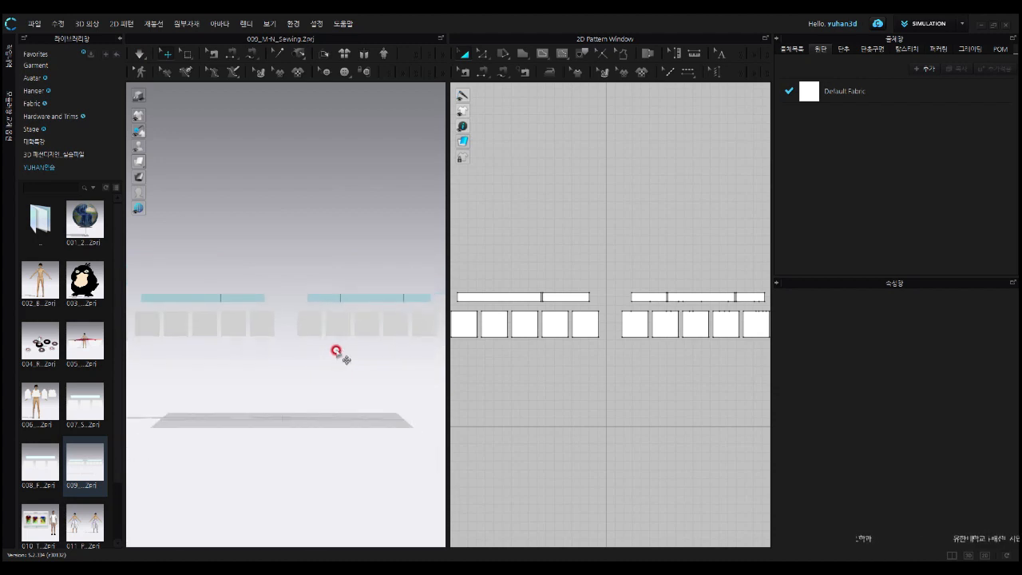
left_click(118, 39)
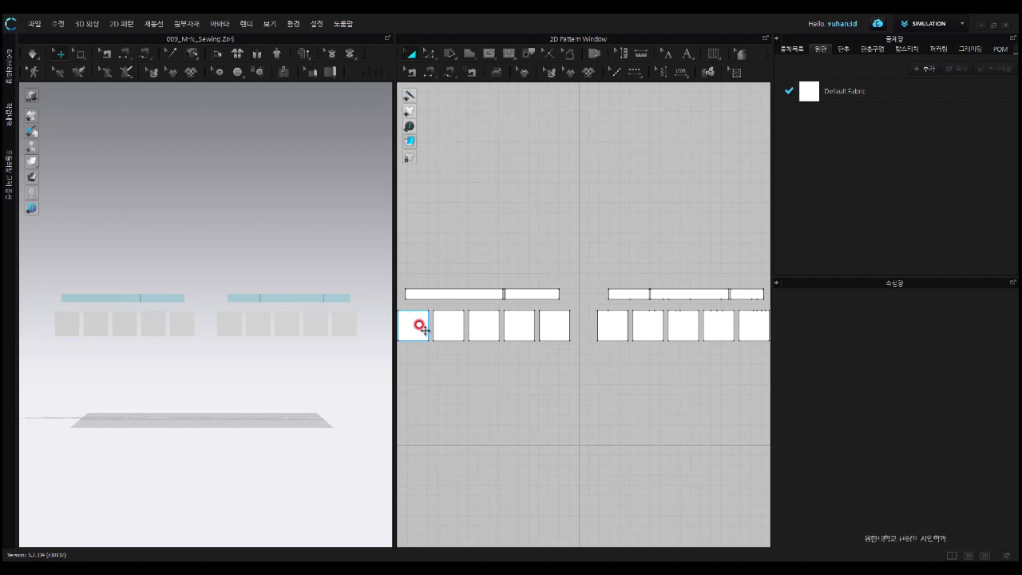
scroll(444, 331, "up", 4)
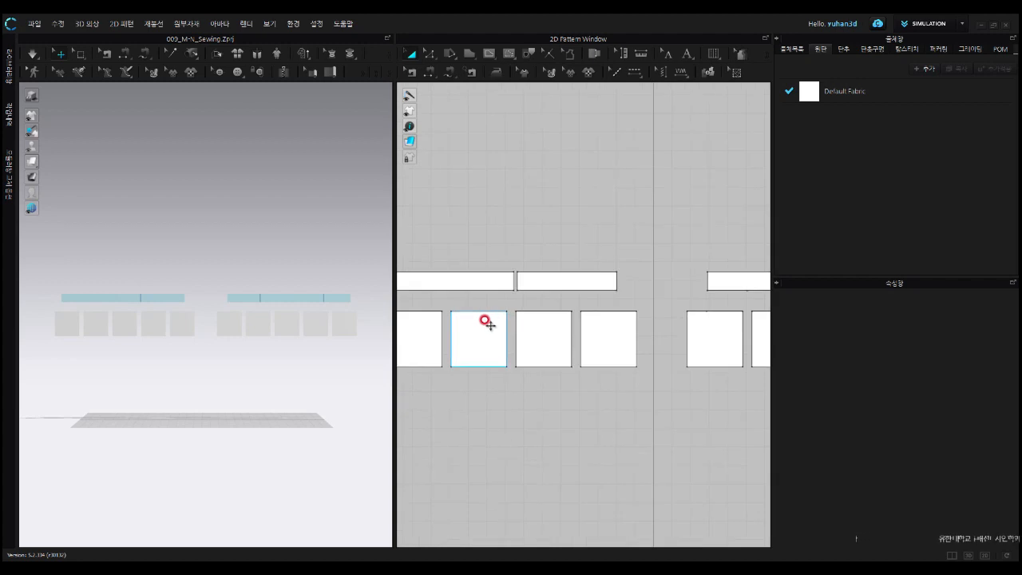
middle_click_drag(484, 328, 607, 292)
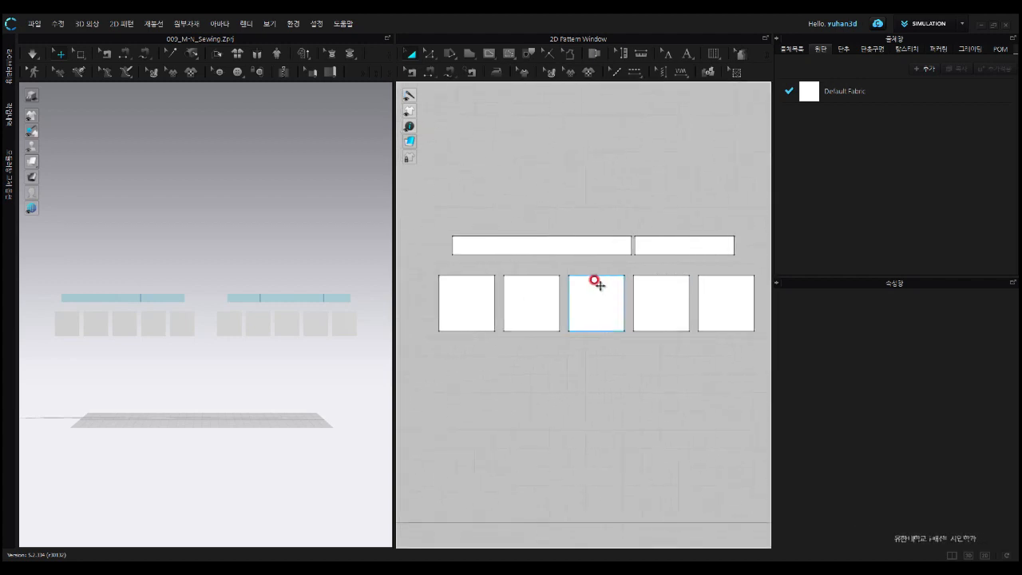
scroll(582, 274, "up", 1)
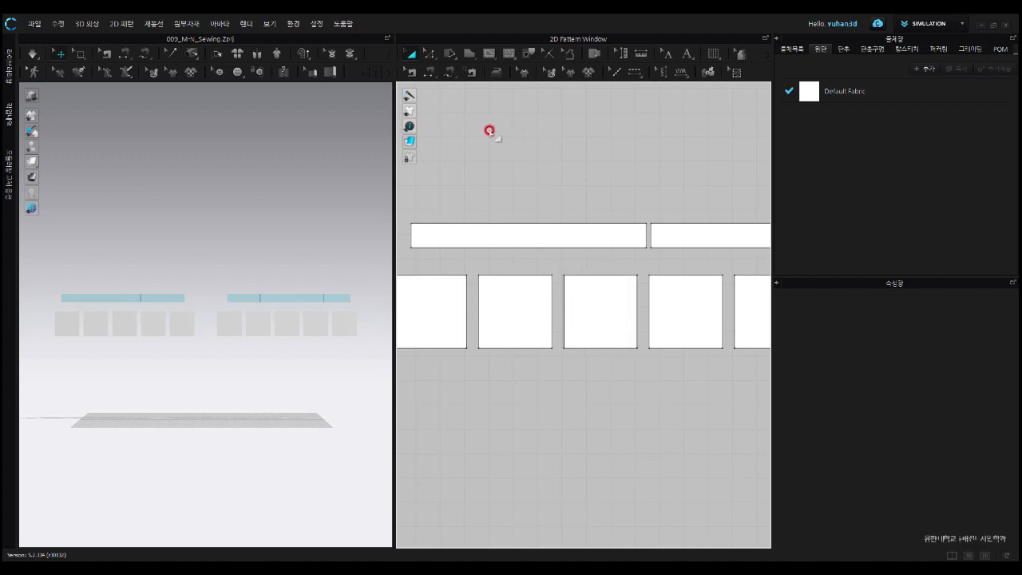
Using M:N Free Sewing, define the M side along the bottom edges of both bands in the left group.
left_click(456, 79)
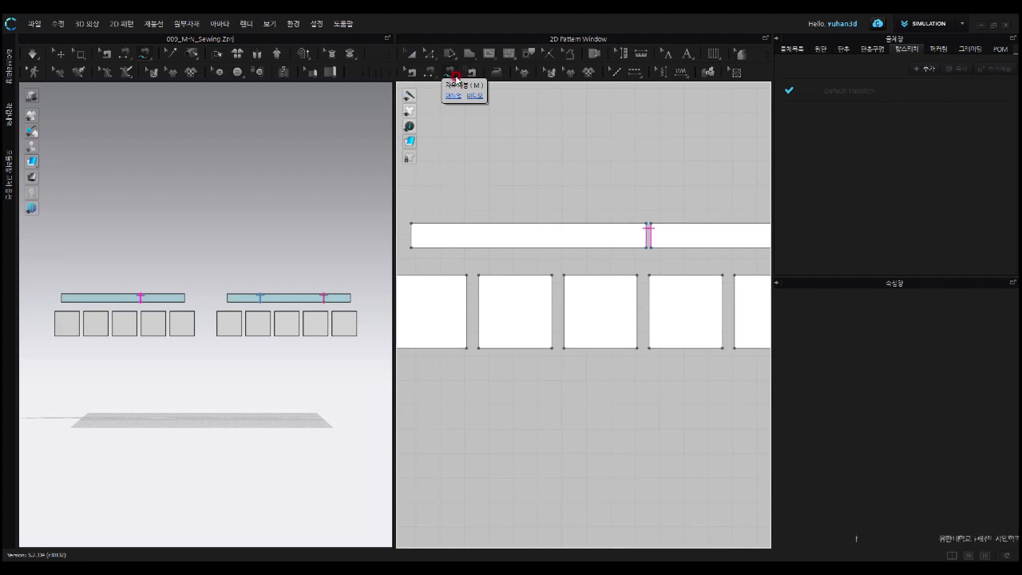
left_click(456, 78)
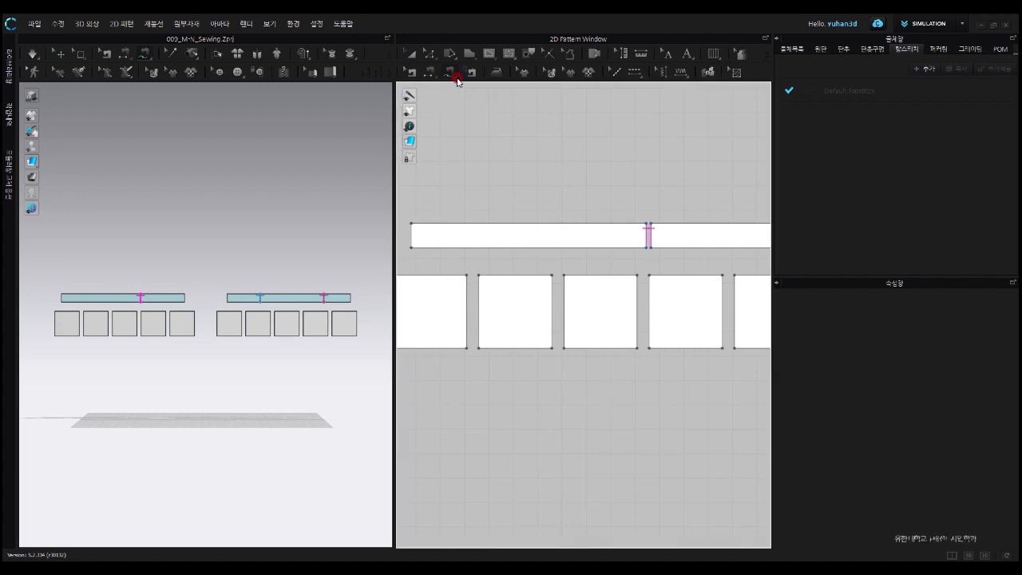
left_click(455, 75)
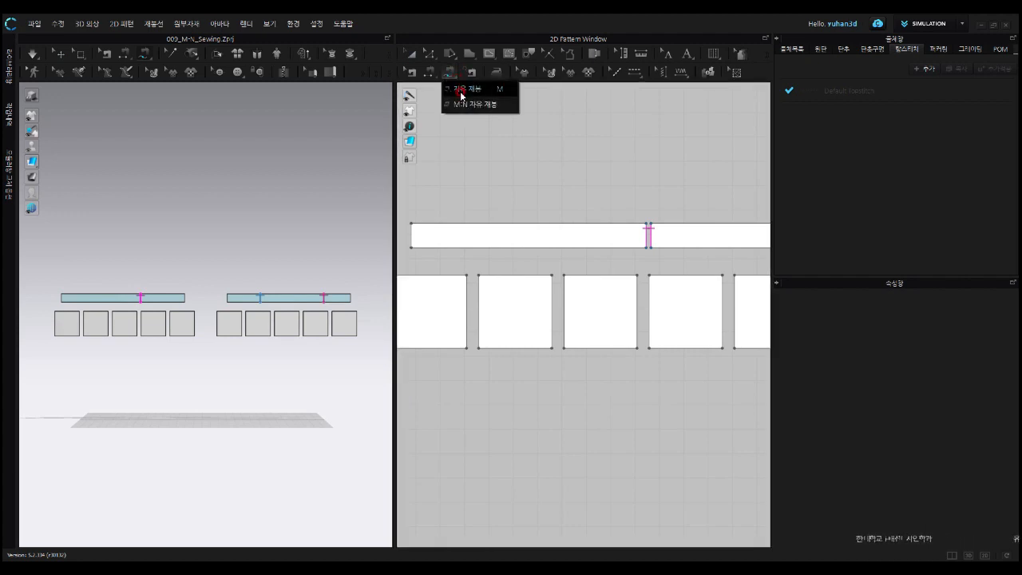
left_click(463, 104)
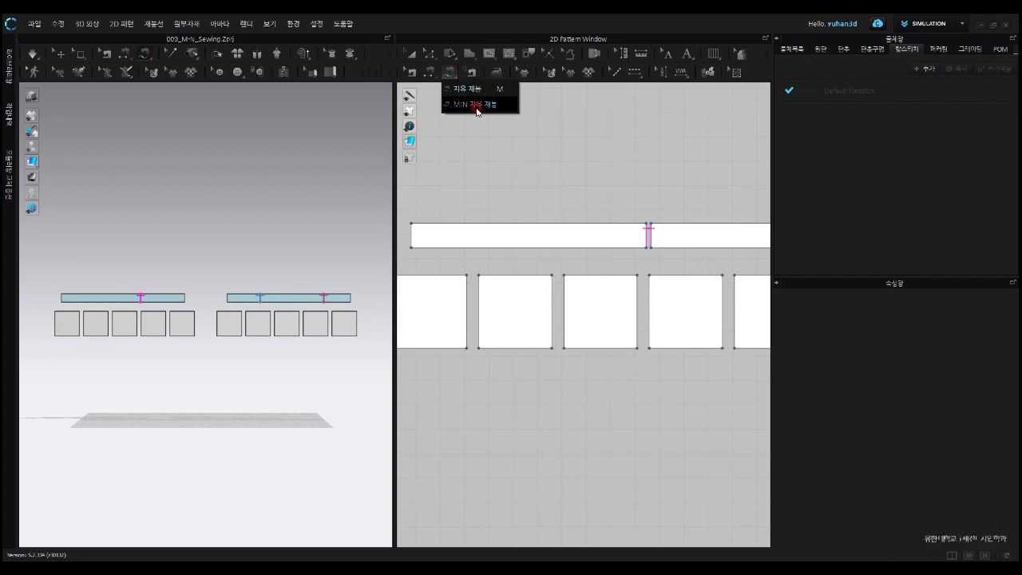
left_click(477, 105)
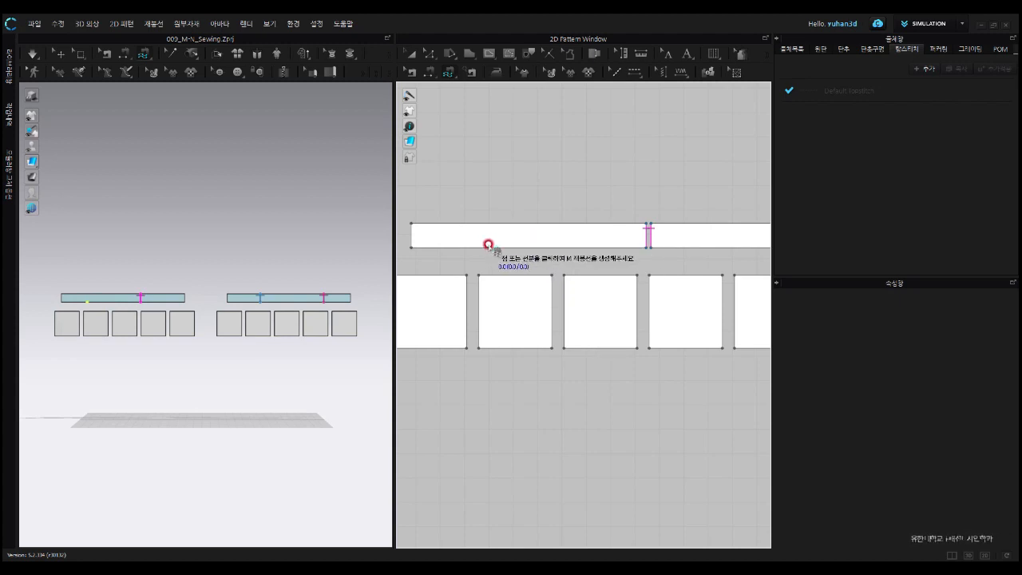
left_click(412, 248)
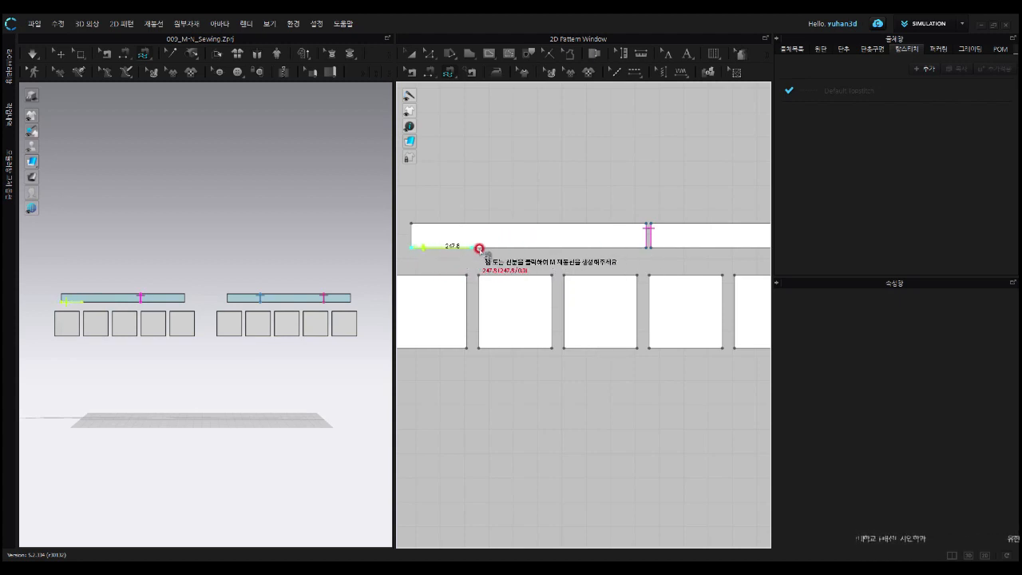
left_click(648, 249)
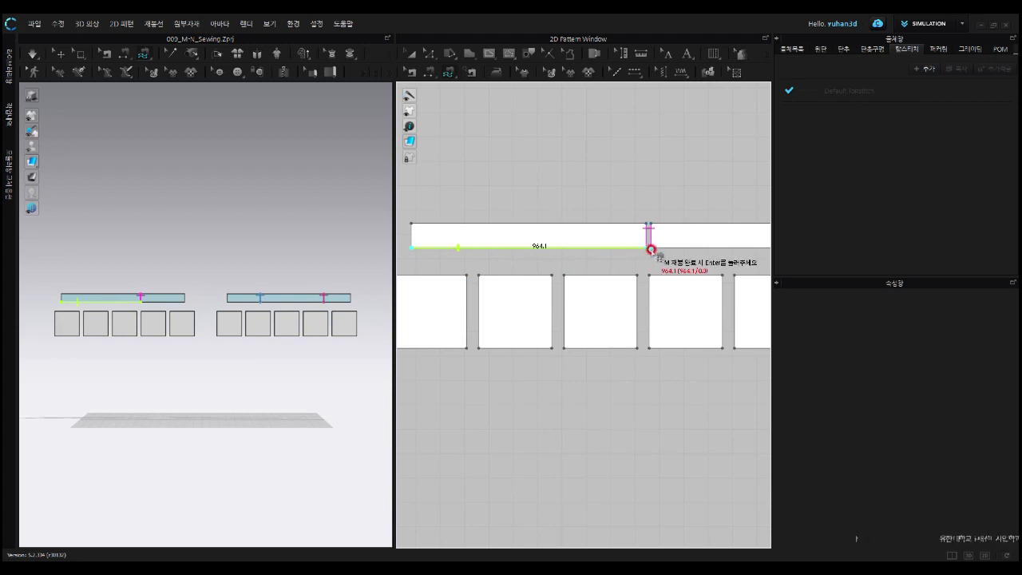
key("Return")
left_click(651, 247)
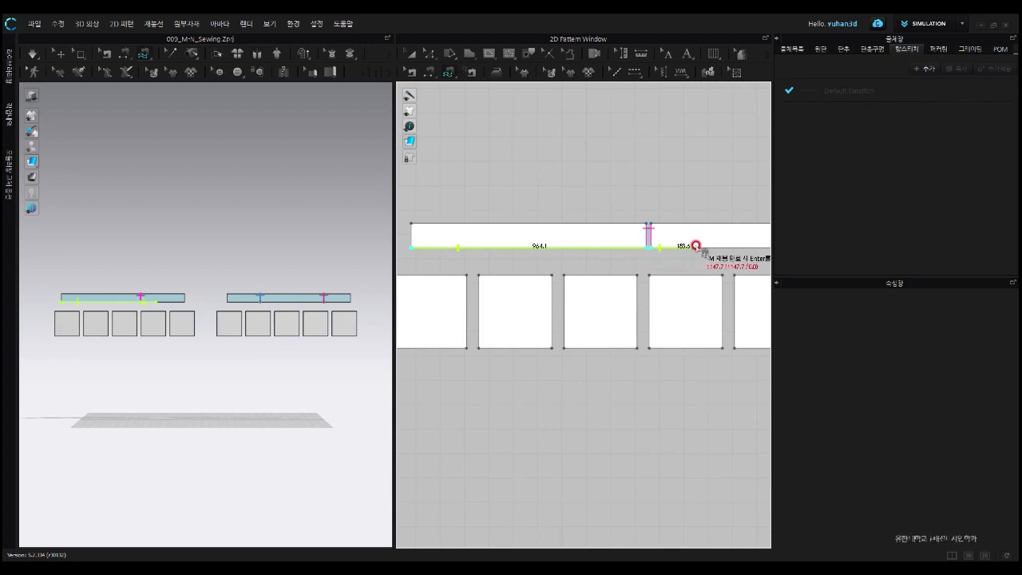
scroll(716, 245, "down", 1)
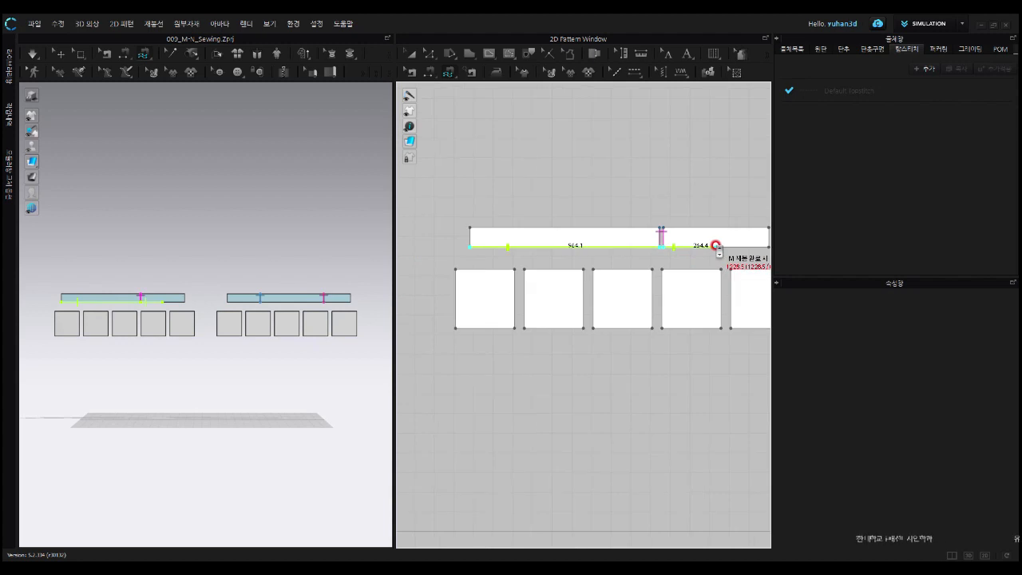
middle_click_drag(710, 251, 666, 253)
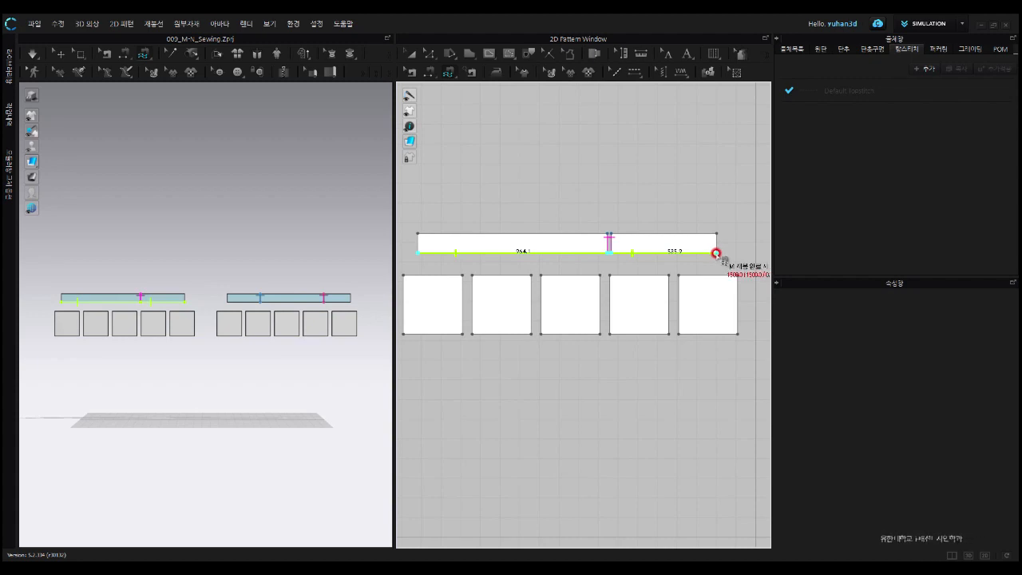
left_click(716, 252)
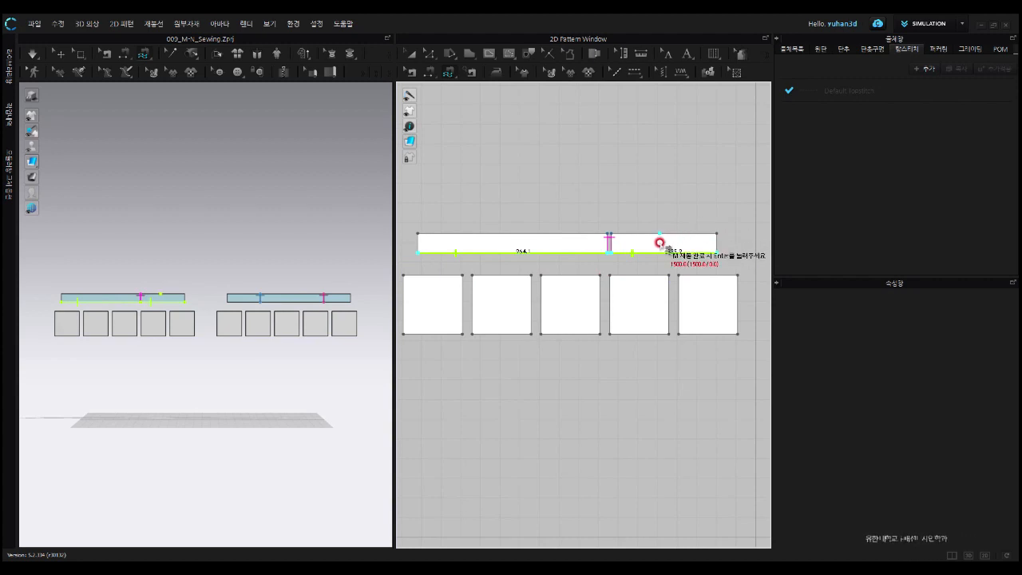
key("Return")
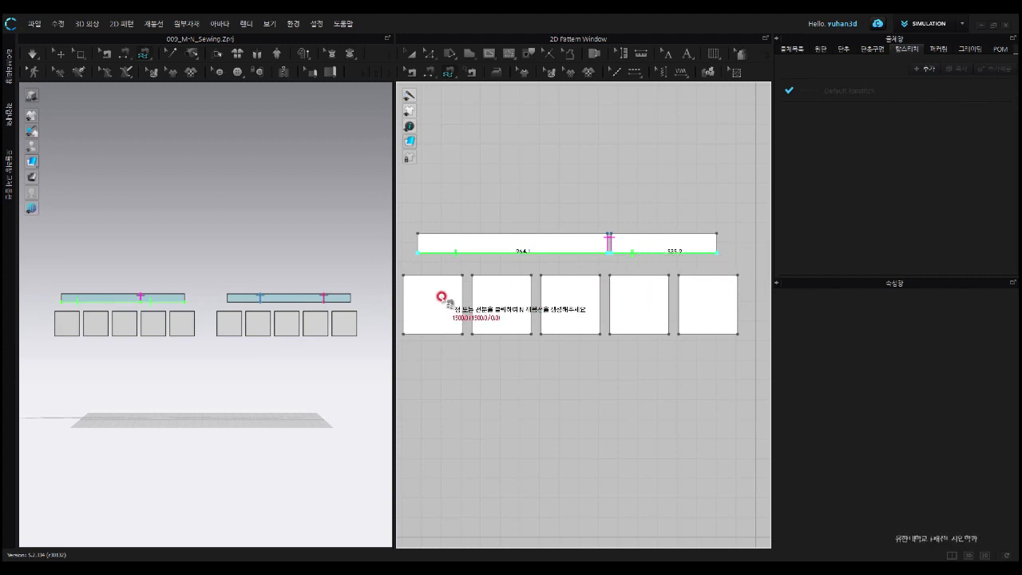
Define the N side along the top edges of the five left-group squares in order and complete the M:N seam.
left_click(404, 276)
left_click(464, 275)
left_click(473, 276)
left_click(532, 275)
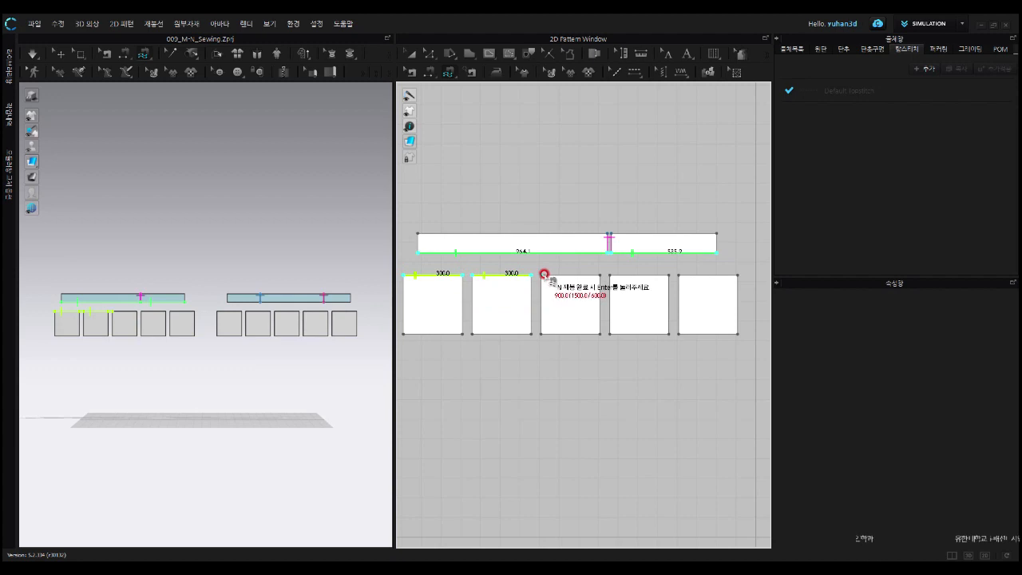
left_click(542, 276)
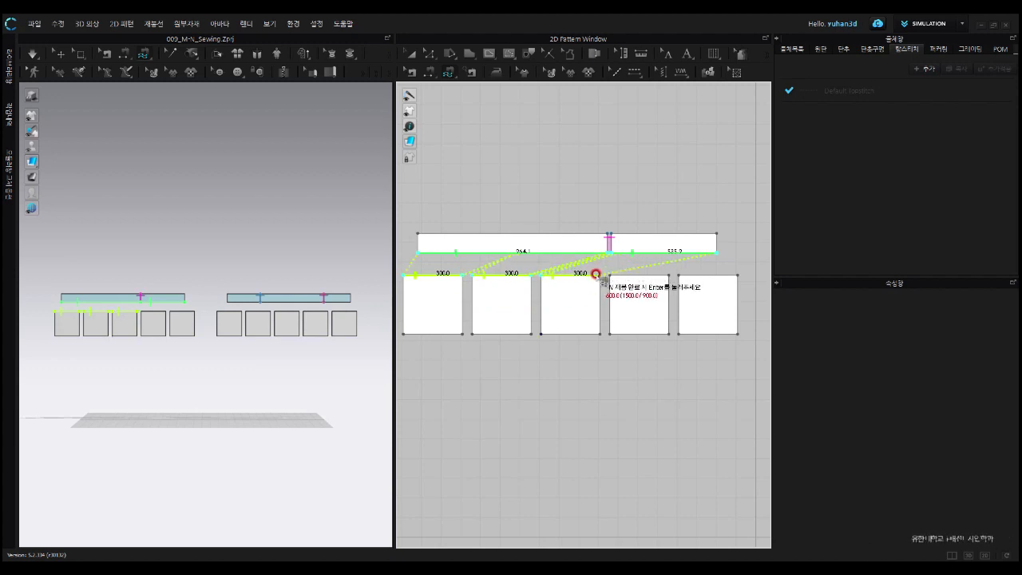
left_click(599, 275)
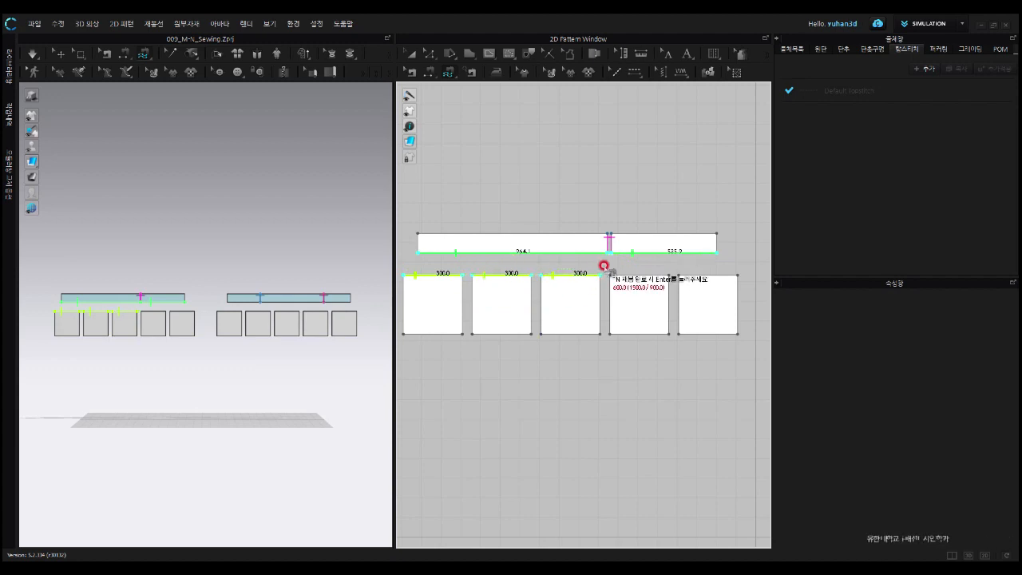
left_click(608, 275)
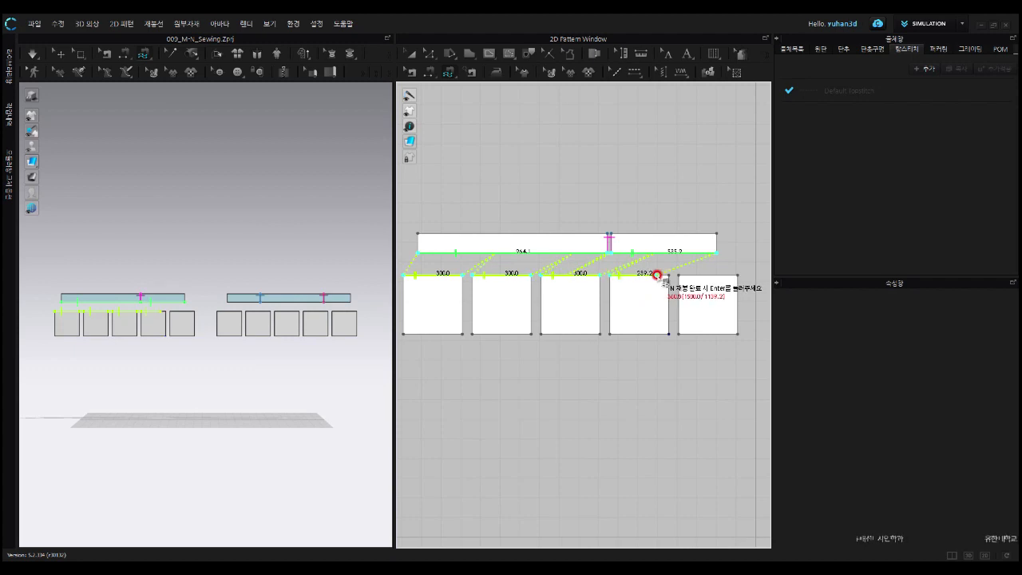
left_click(669, 275)
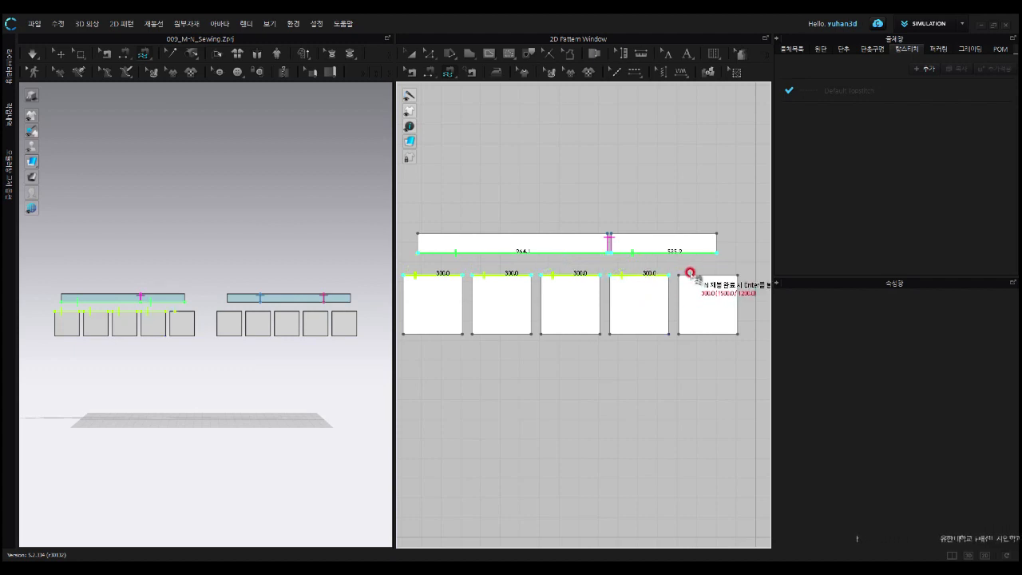
left_click(677, 275)
left_click(735, 274)
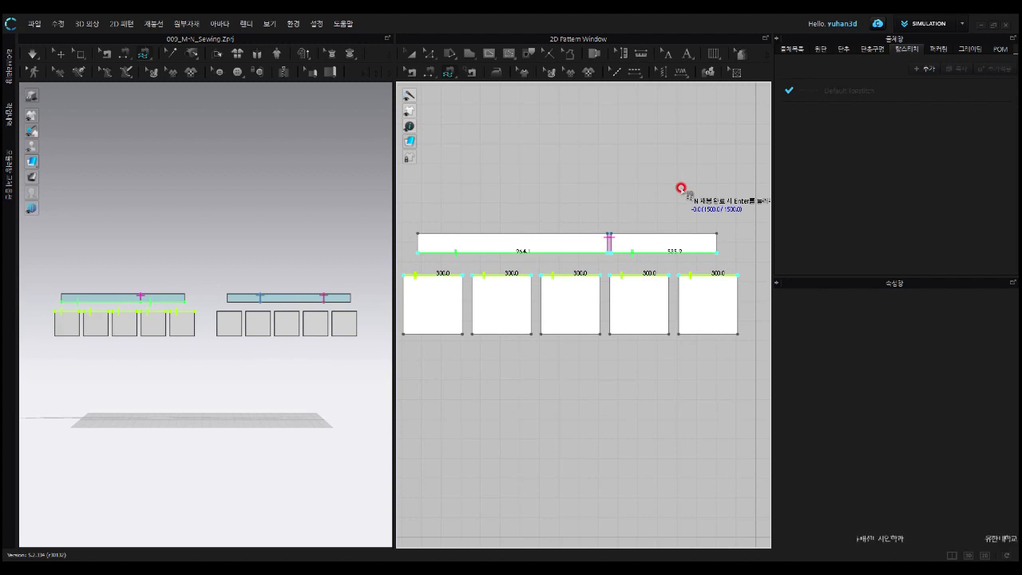
key("Return")
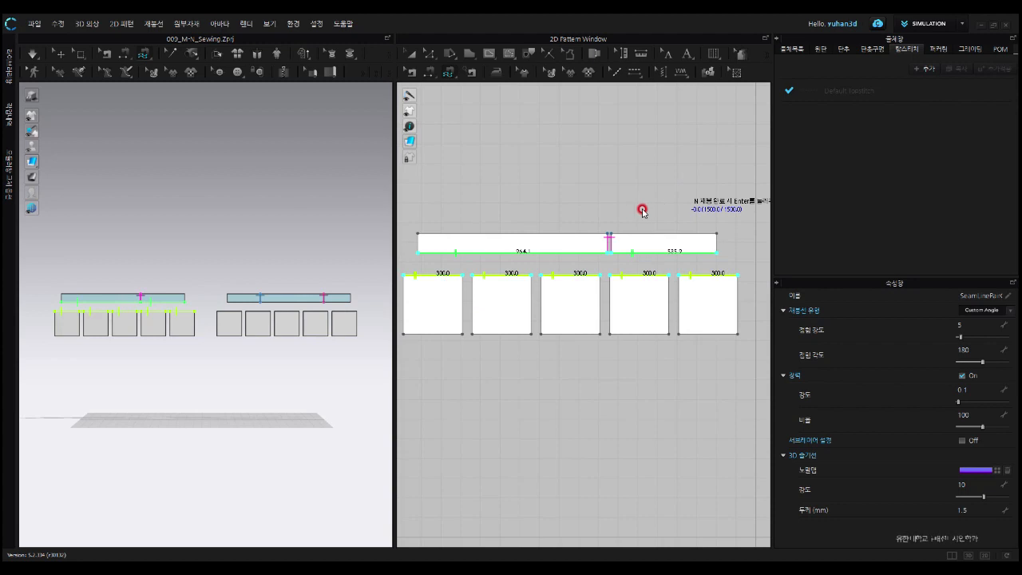
key("Return")
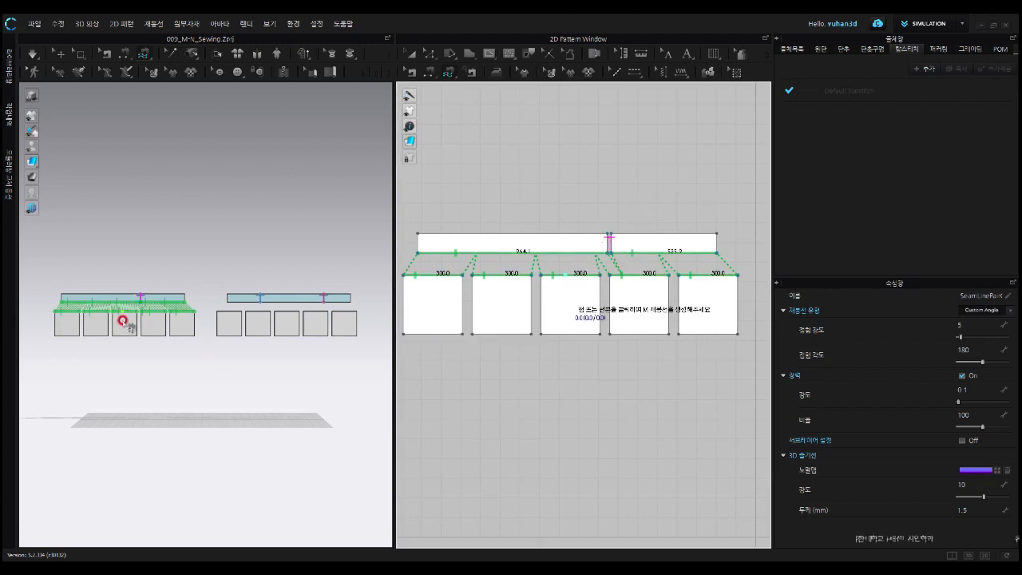
Simulate the garment in 3D to join the five left-group squares to the two bands and inspect the seam up close.
scroll(121, 320, "up", 1)
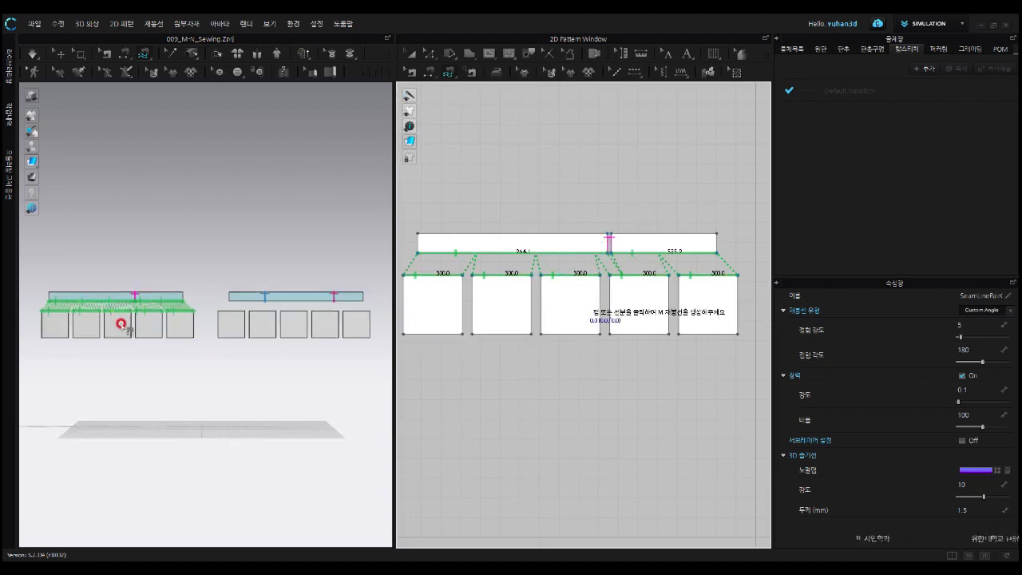
scroll(121, 322, "up", 2)
middle_click_drag(96, 328, 175, 319)
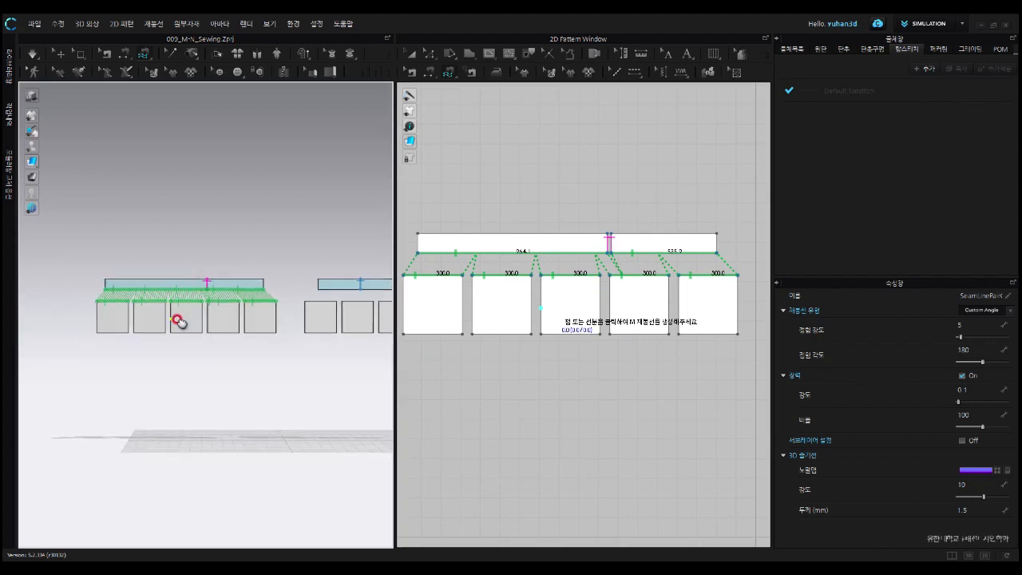
scroll(178, 308, "up", 3)
scroll(182, 303, "up", 3)
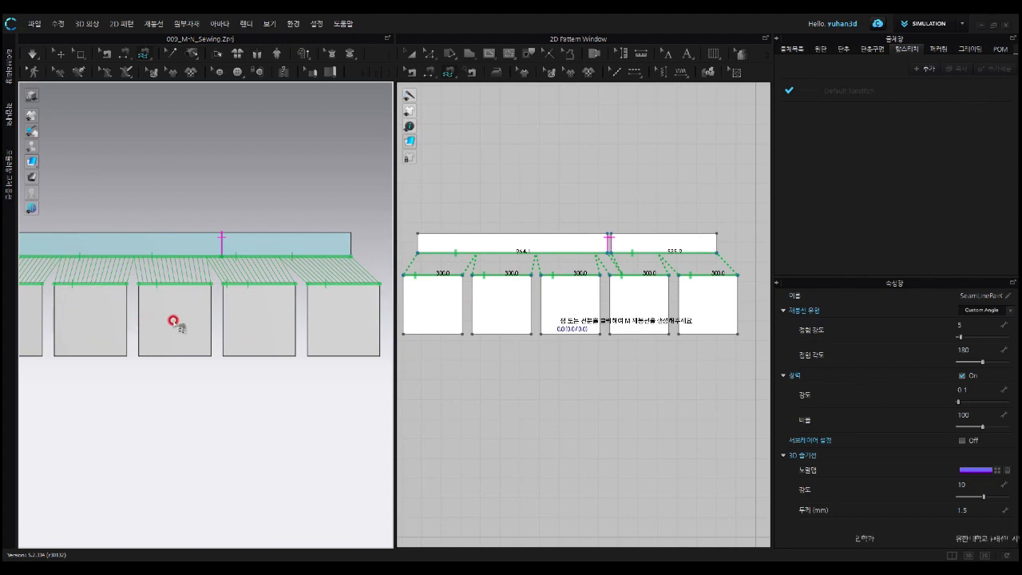
scroll(256, 325, "down", 2)
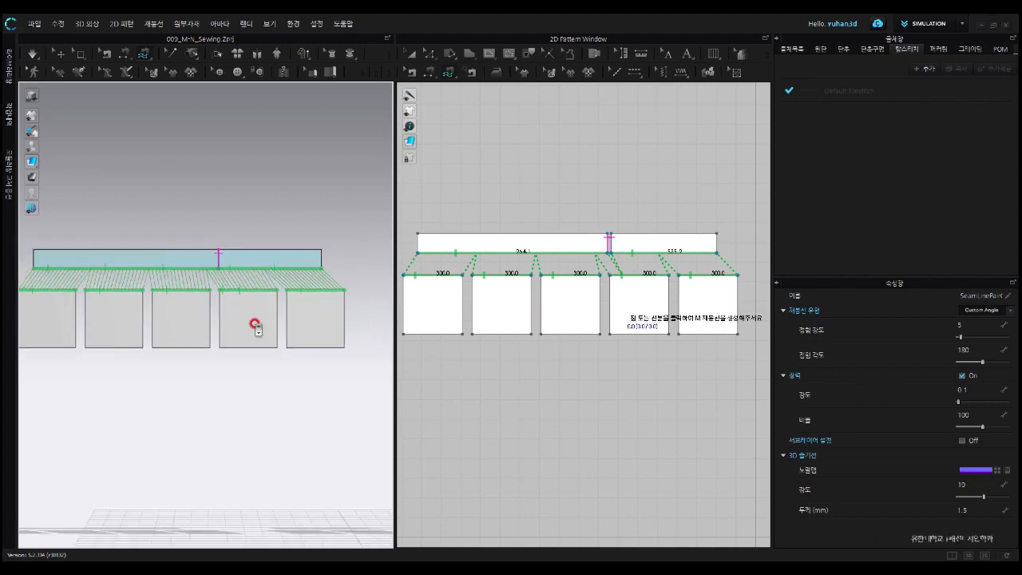
scroll(256, 325, "down", 2)
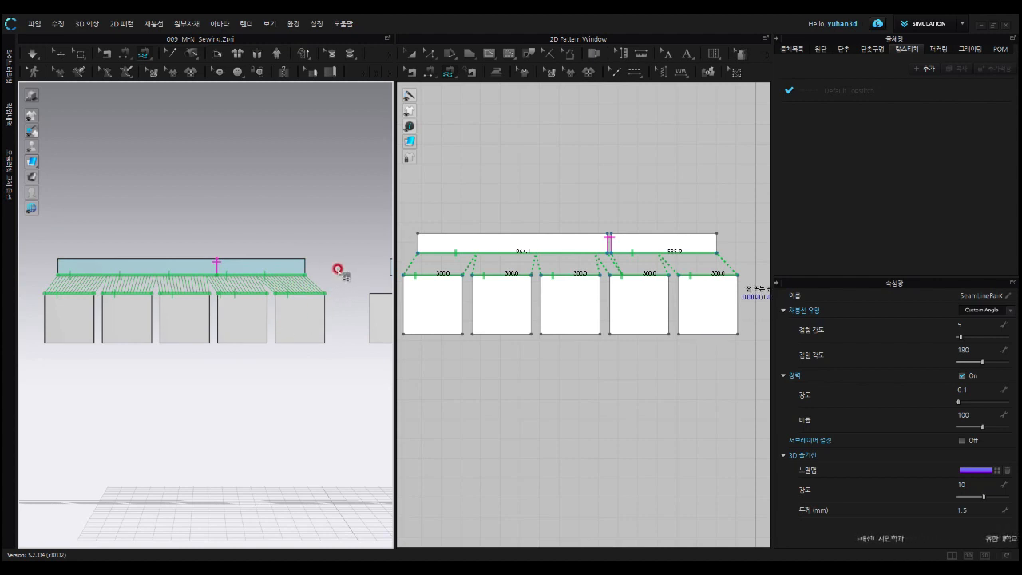
left_click(32, 56)
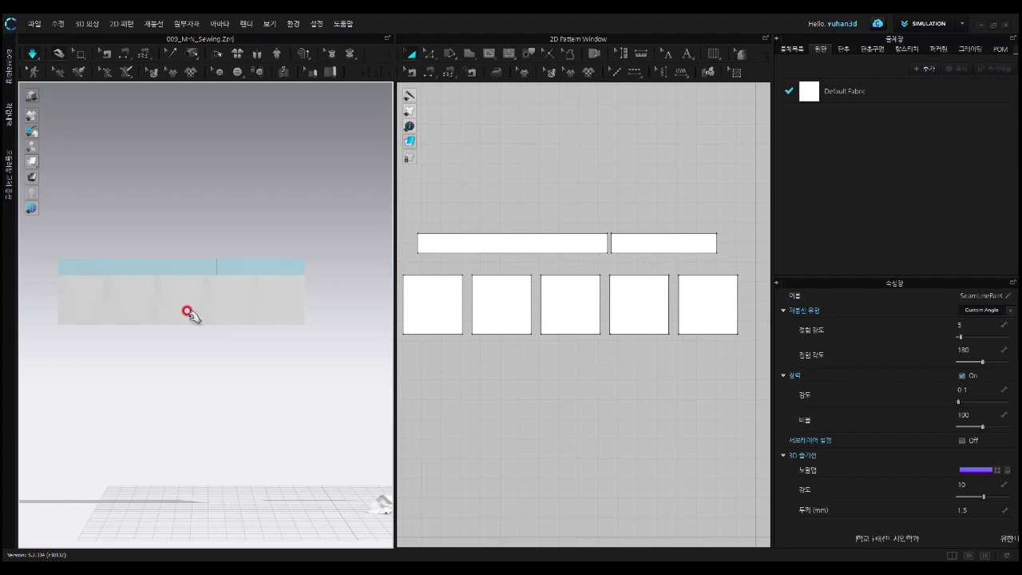
scroll(191, 310, "up", 4)
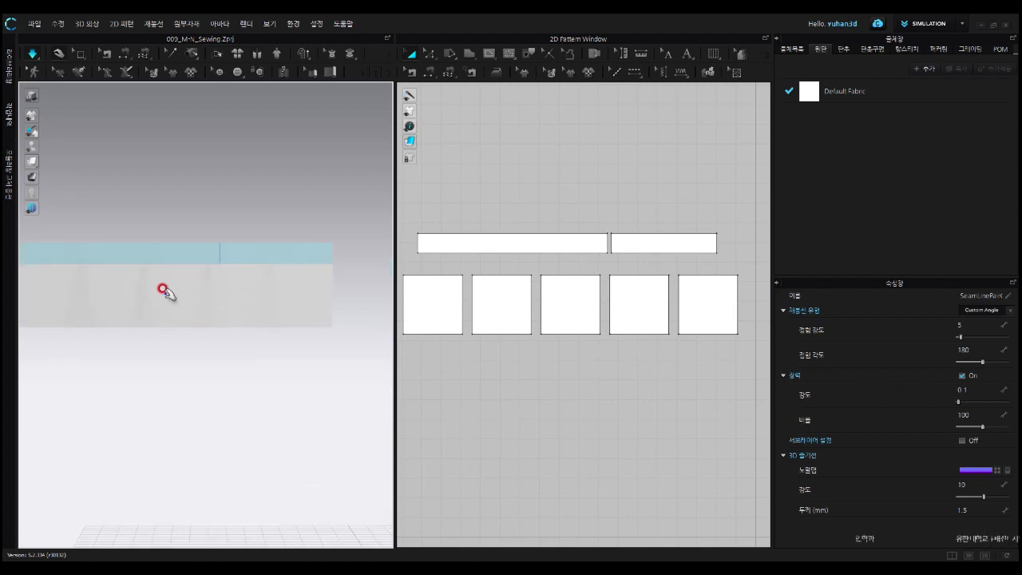
middle_click_drag(165, 295, 219, 289)
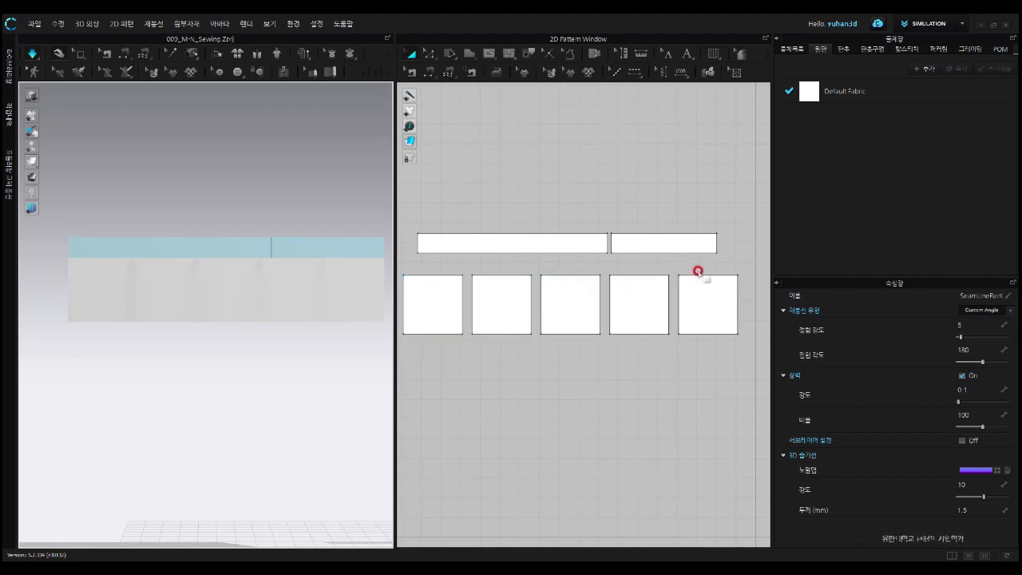
middle_click_drag(702, 269, 327, 275)
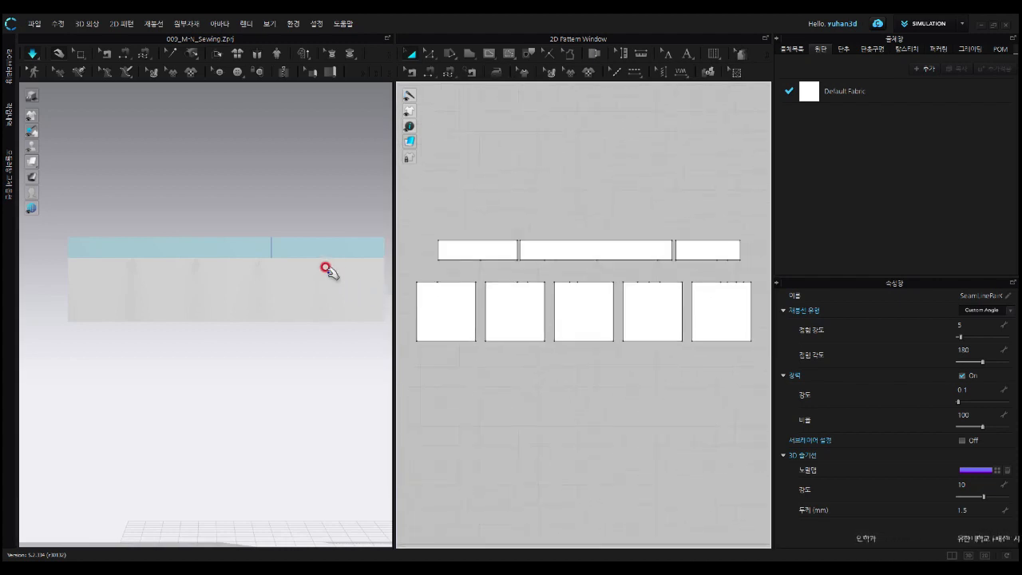
Using M:N Free Sewing, define the M side along the top edges of the five squares beneath the three bands.
left_click(448, 71)
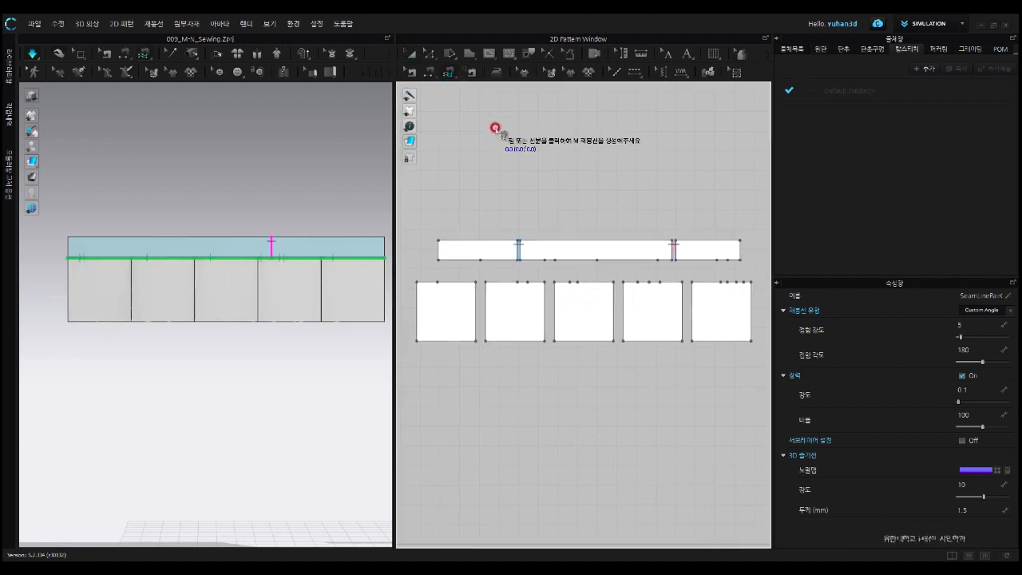
left_click(413, 281)
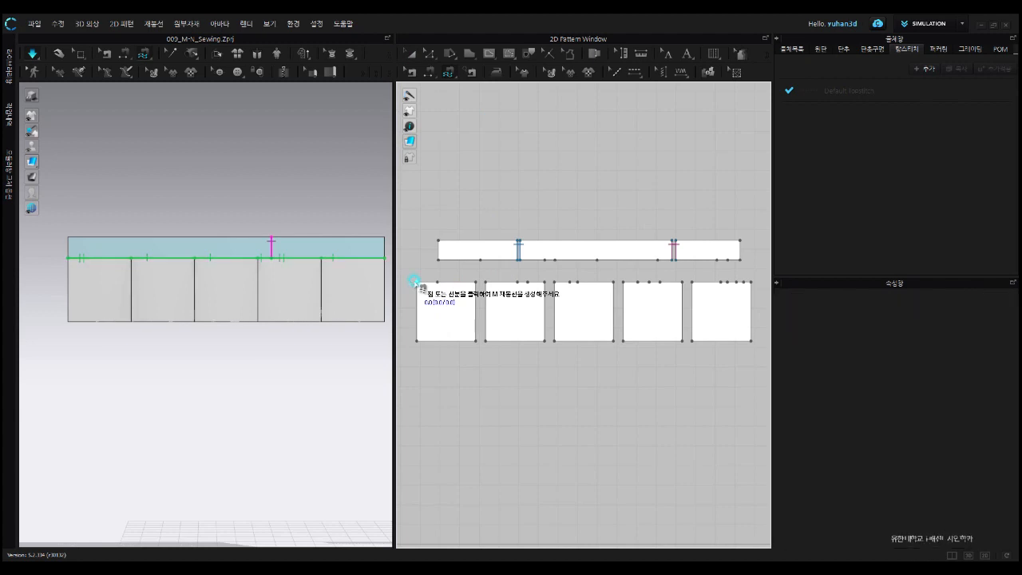
left_click(476, 281)
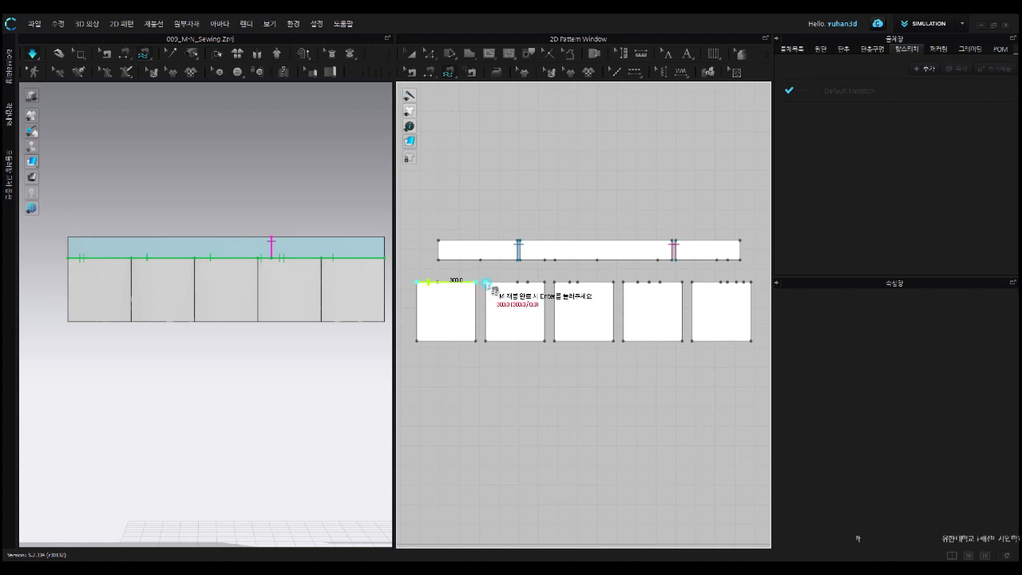
left_click(487, 281)
left_click(545, 282)
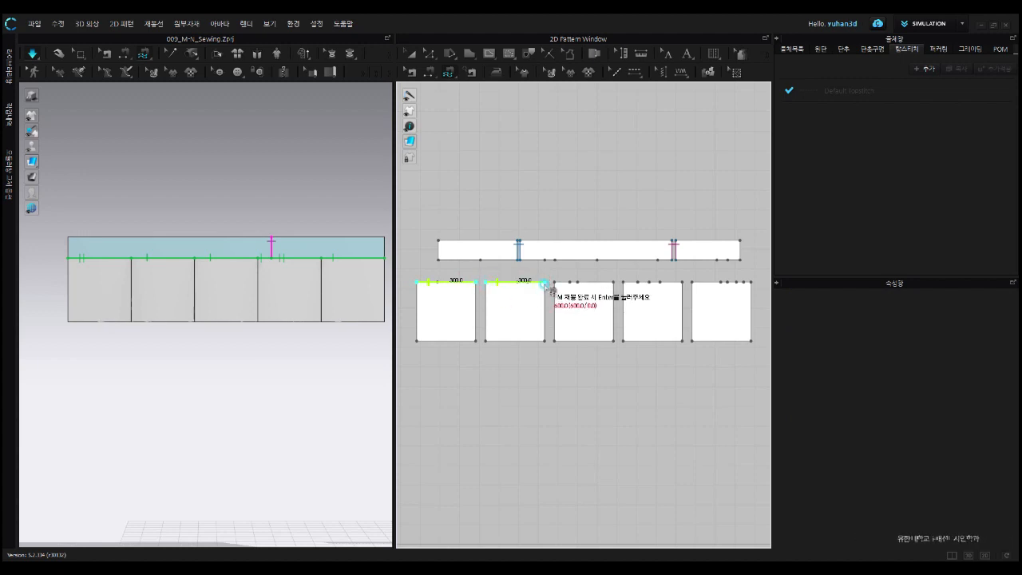
left_click(556, 282)
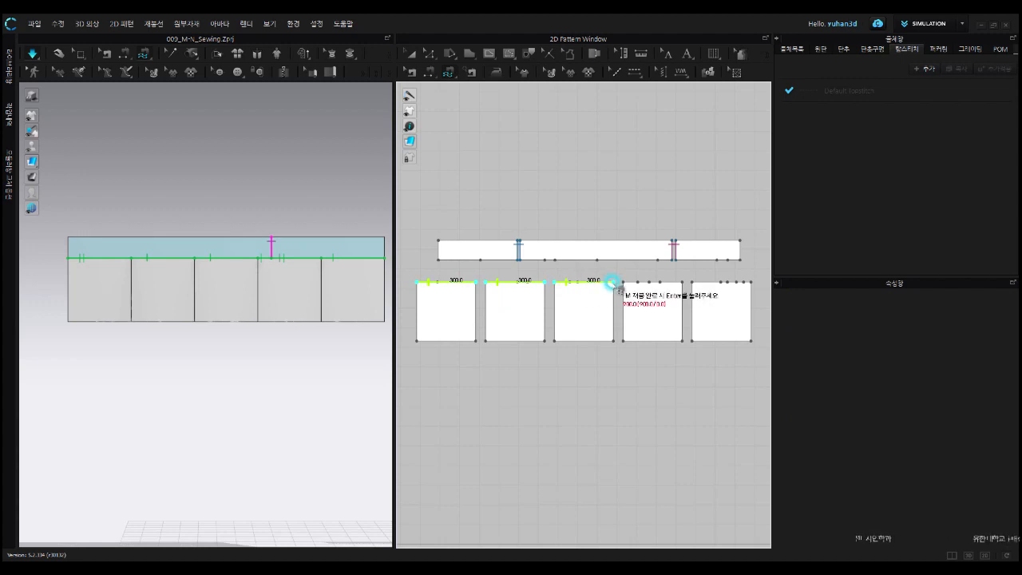
left_click(626, 282)
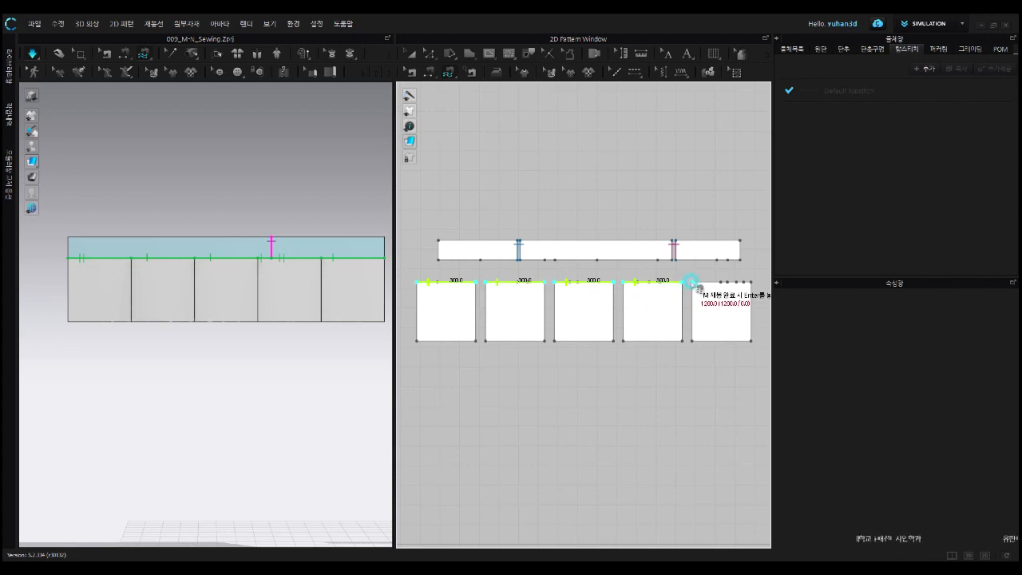
left_click(690, 281)
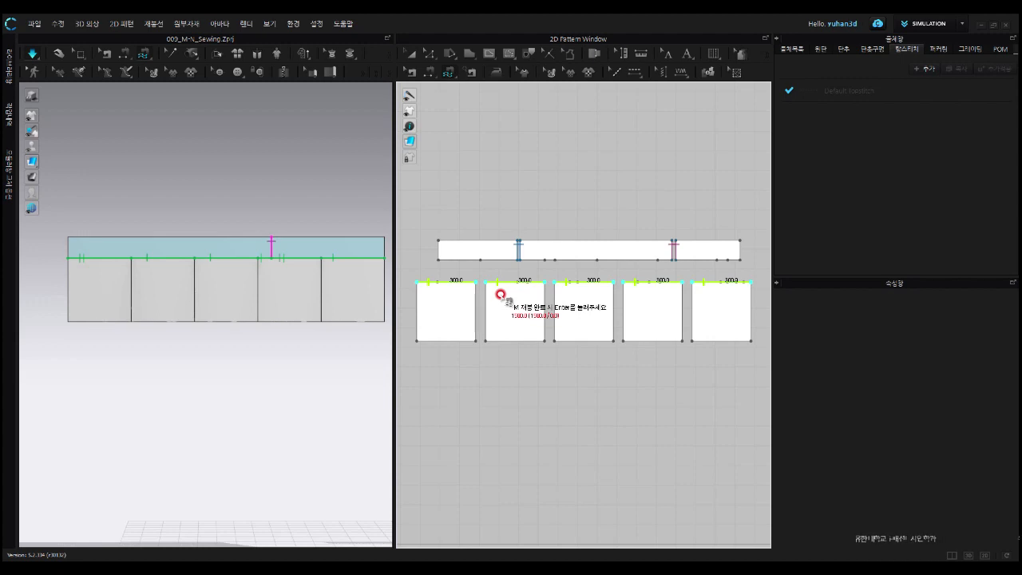
key("Return")
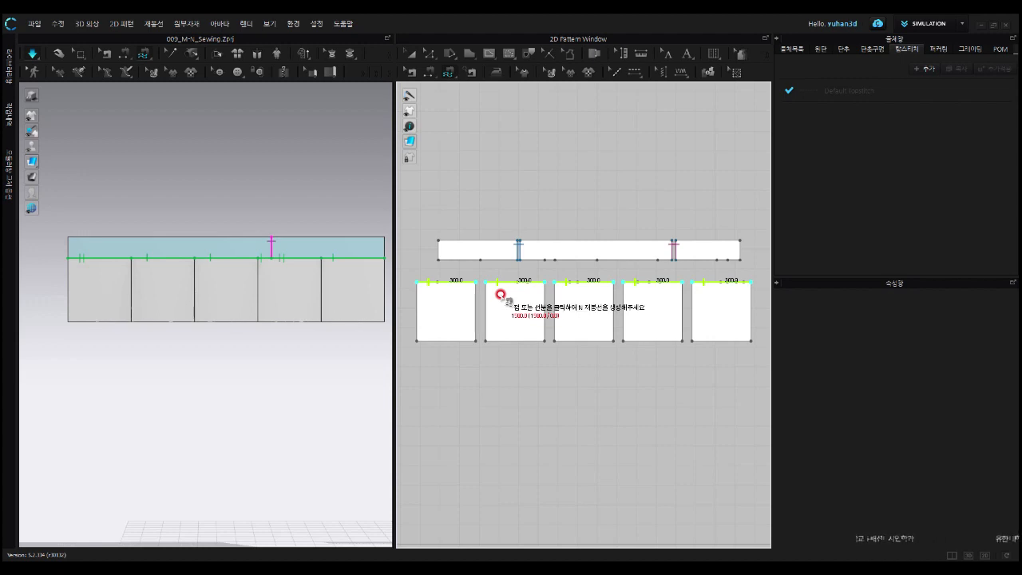
Define the N side along the bottom edges of the three bands in order and complete the M:N seam.
left_click(439, 261)
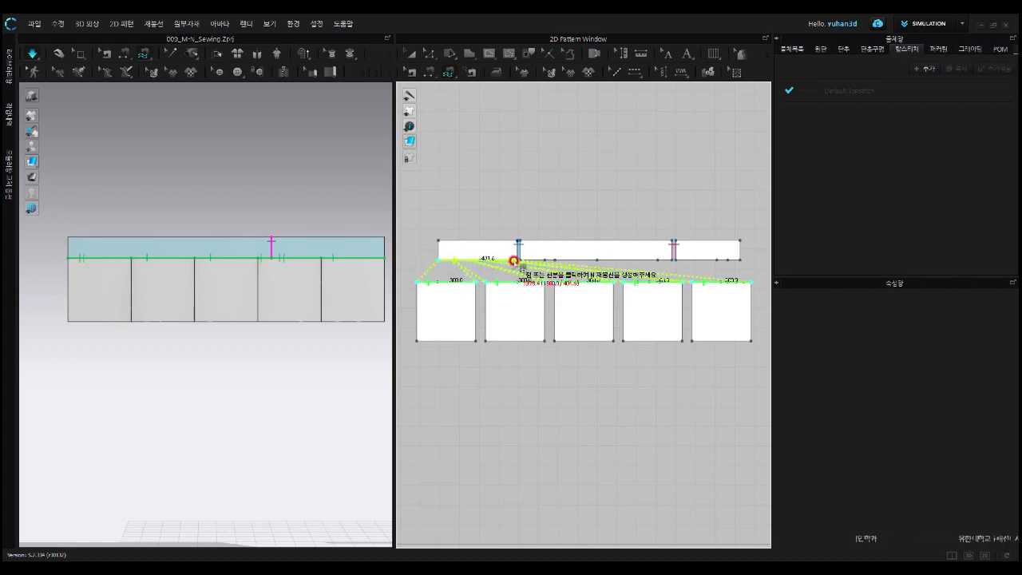
left_click(516, 260)
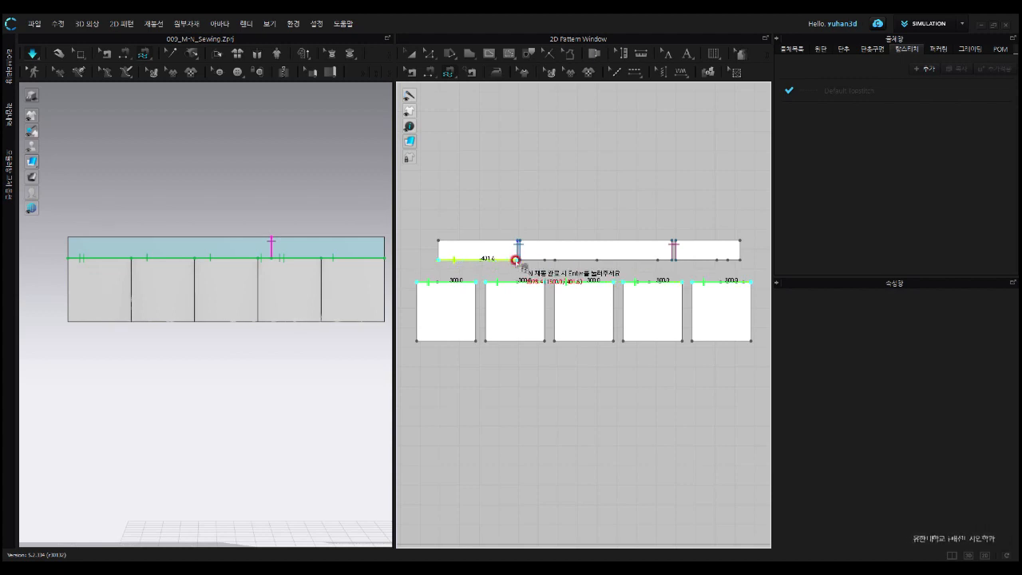
left_click(520, 260)
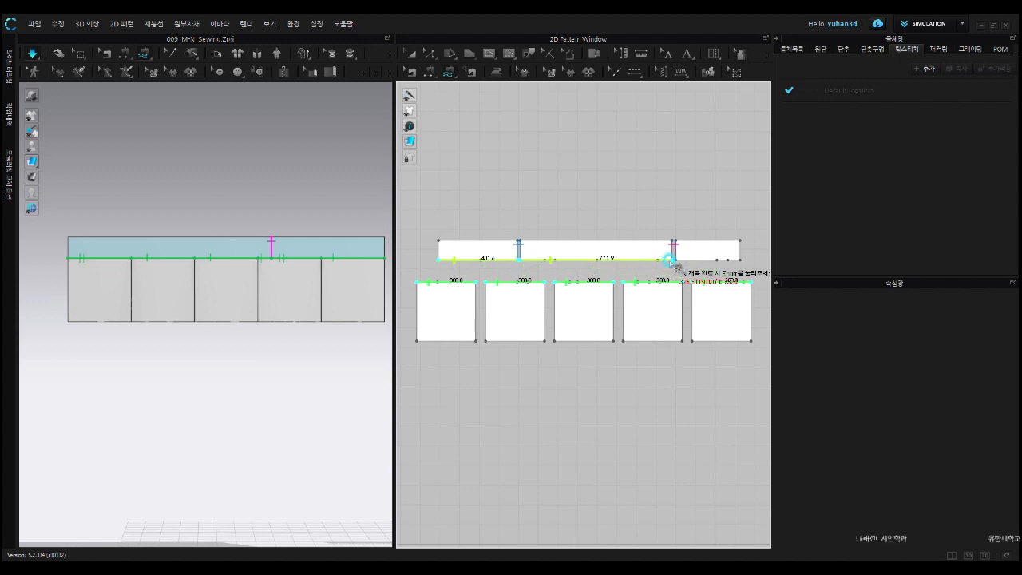
left_click(679, 260)
left_click(680, 261)
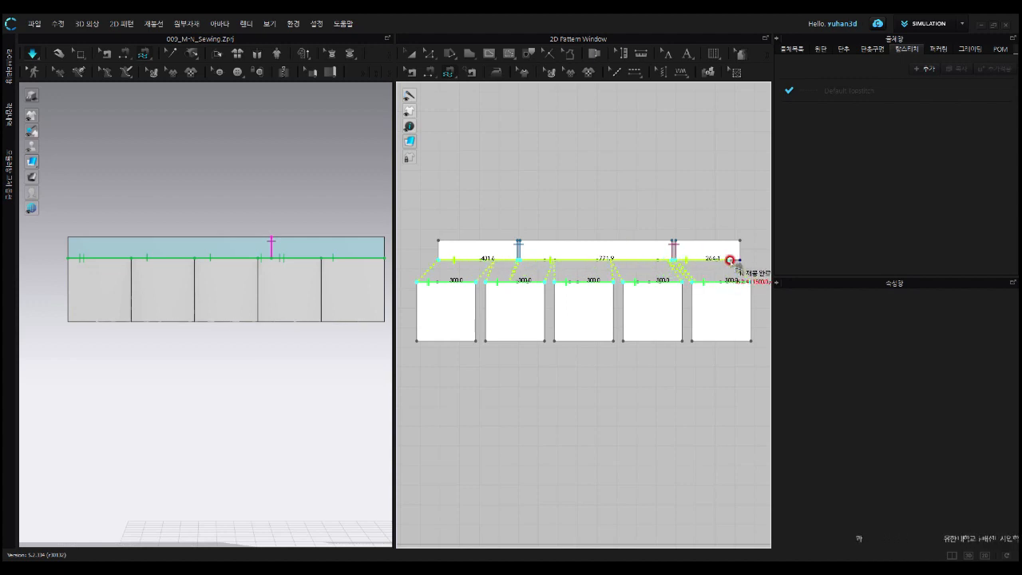
left_click(740, 260)
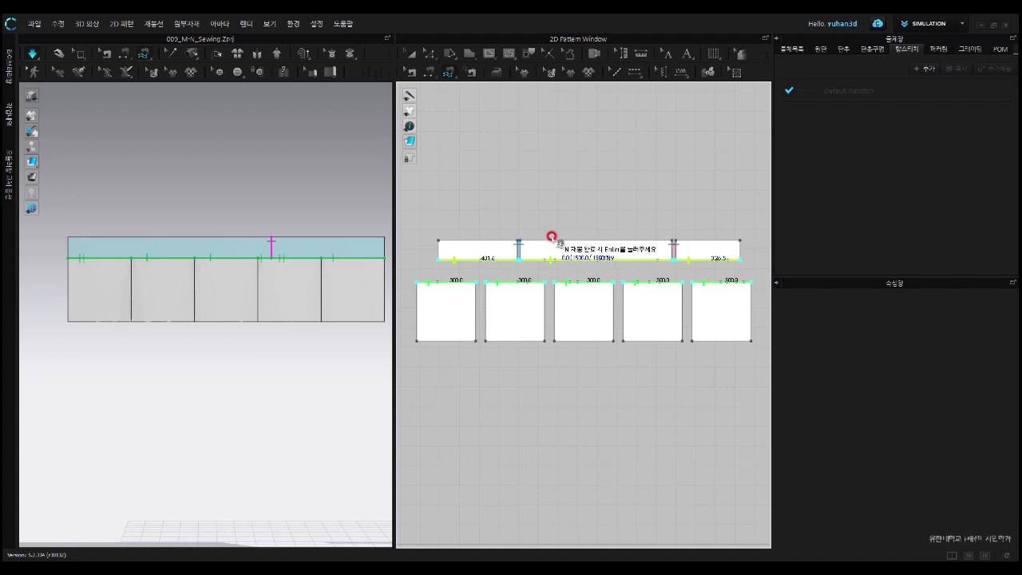
key("Return")
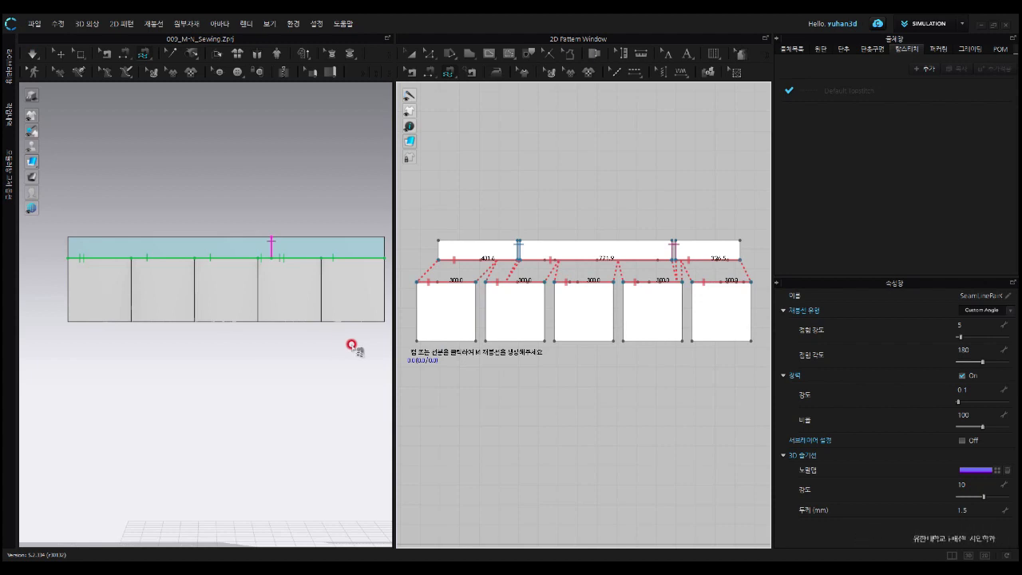
Simulate the garment in 3D to draw the five fallen squares up to the three-band strip.
right_click_drag(351, 344, 327, 360)
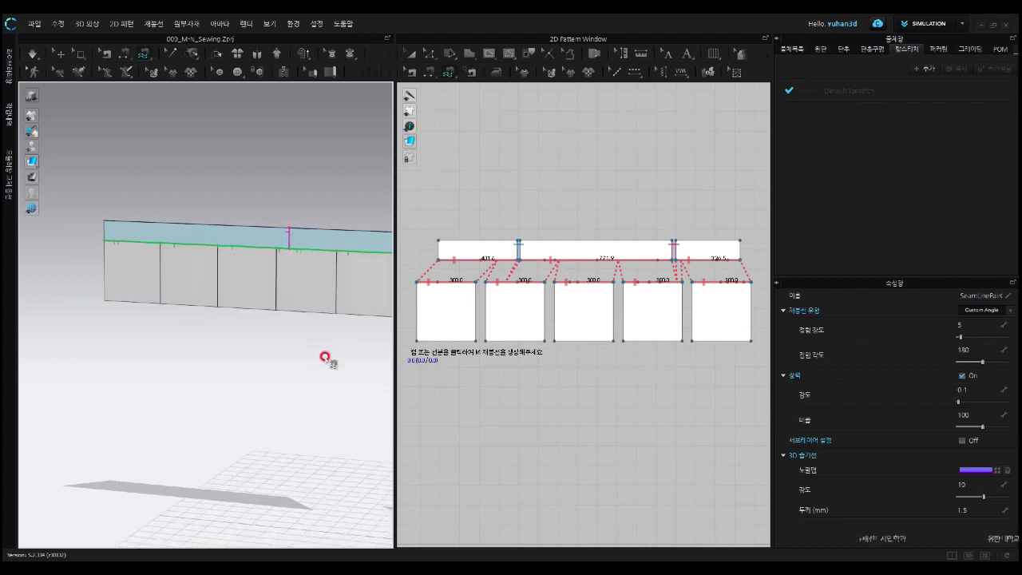
middle_click_drag(325, 356, 95, 375)
middle_click_drag(312, 341, 178, 230)
middle_click_drag(260, 269, 164, 269)
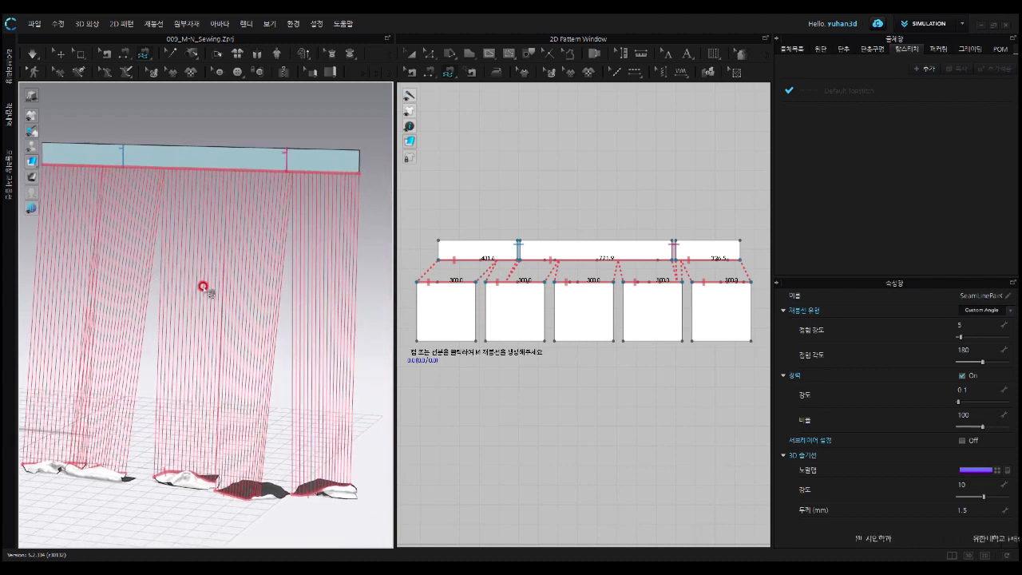
key("2")
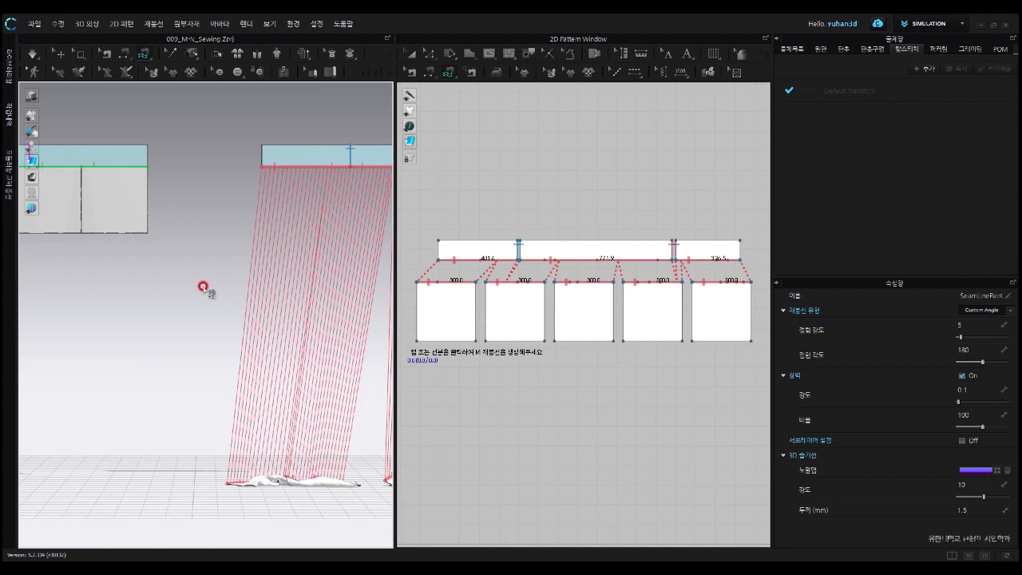
middle_click_drag(315, 276, 101, 289)
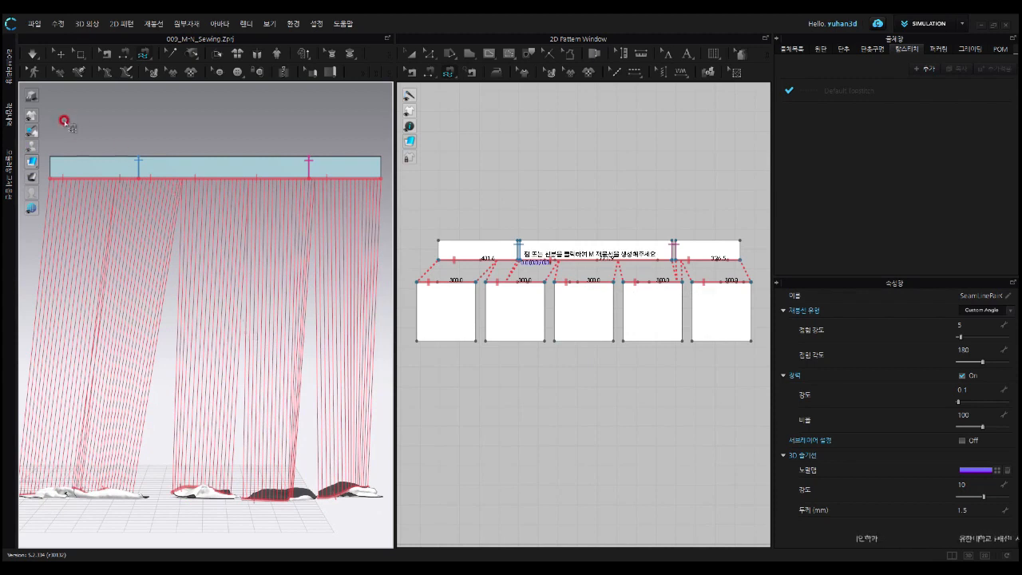
left_click(38, 57)
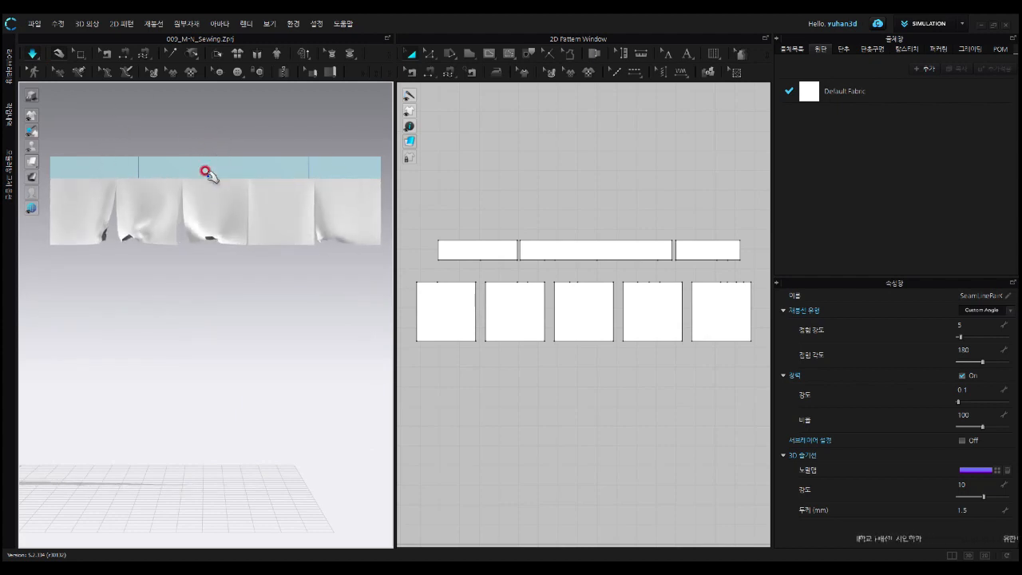
Pull the lower edges of the third, fifth, second and first squares during simulation to unfold the curled fabric.
left_click(210, 237)
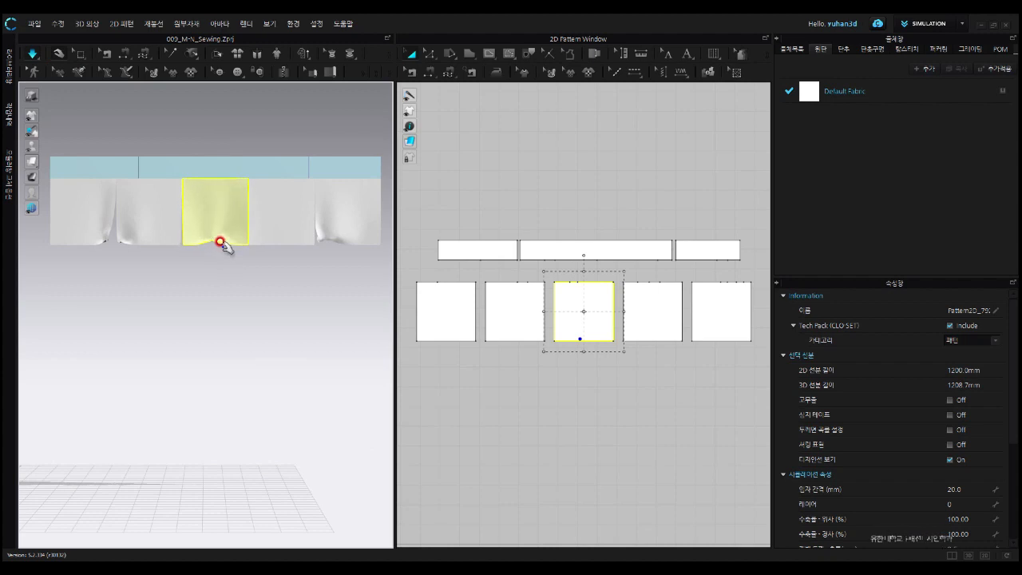
left_click_drag(221, 241, 228, 252)
left_click(319, 236)
left_click_drag(349, 235, 351, 241)
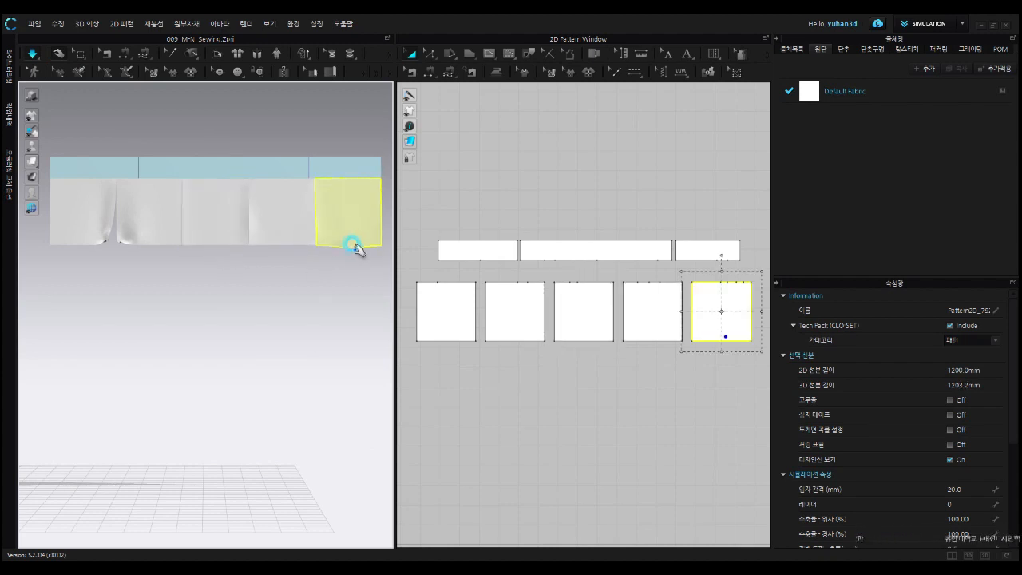
left_click(137, 243)
left_click_drag(136, 244, 114, 278)
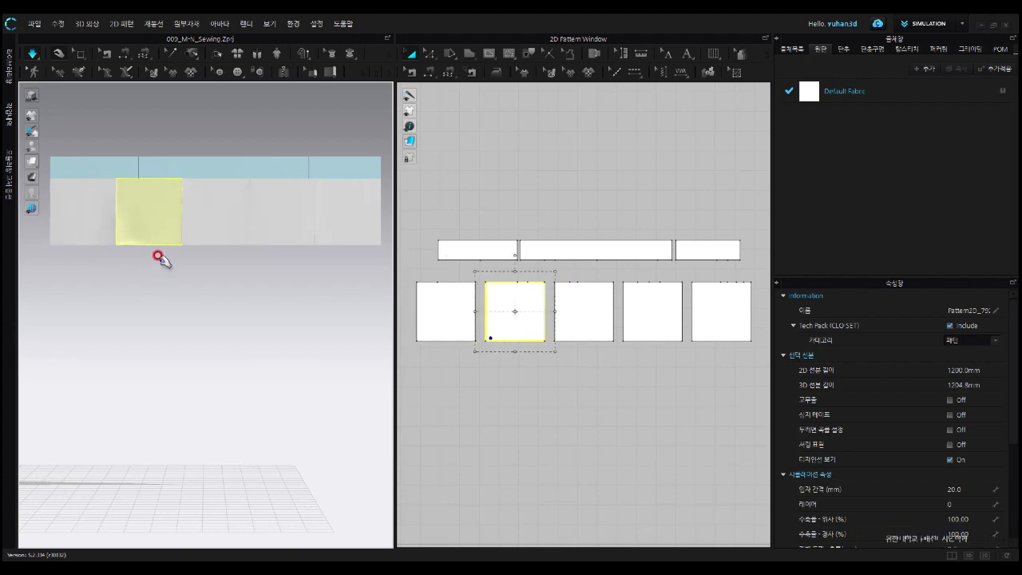
left_click(100, 239)
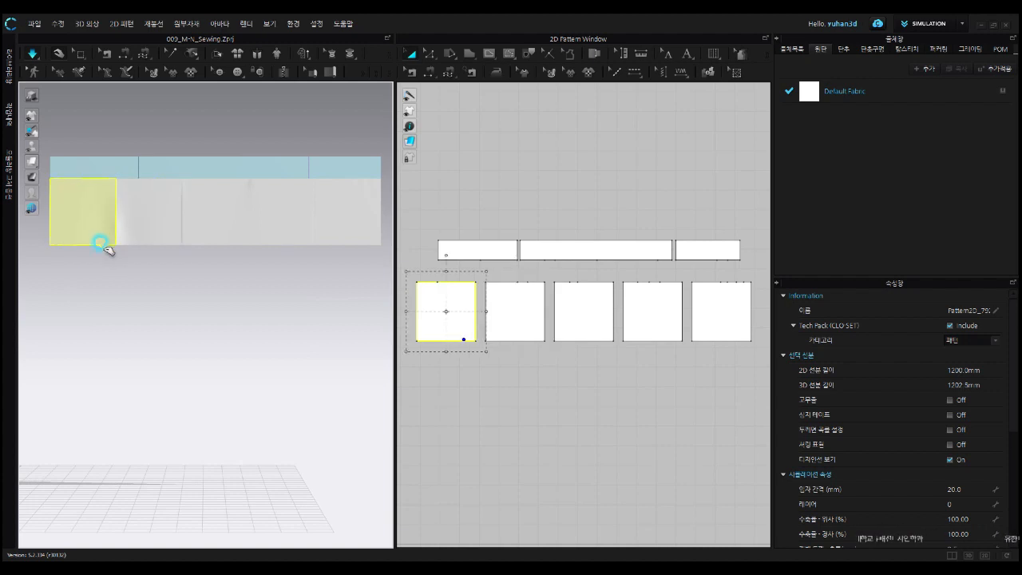
left_click(184, 281)
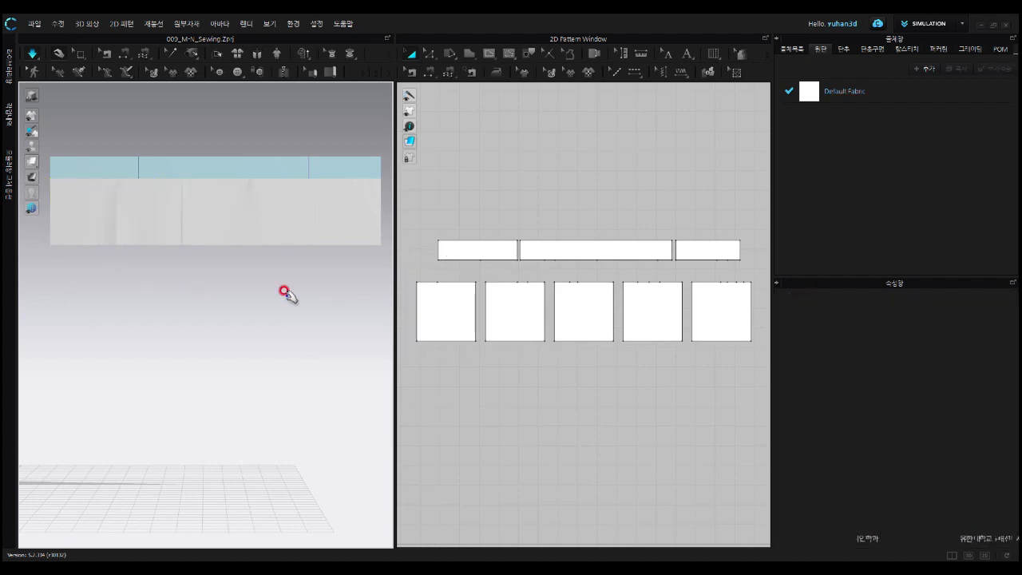
Tug the second through fifth squares once more in the running simulation to settle them flat, then clear the selection.
left_click(170, 237)
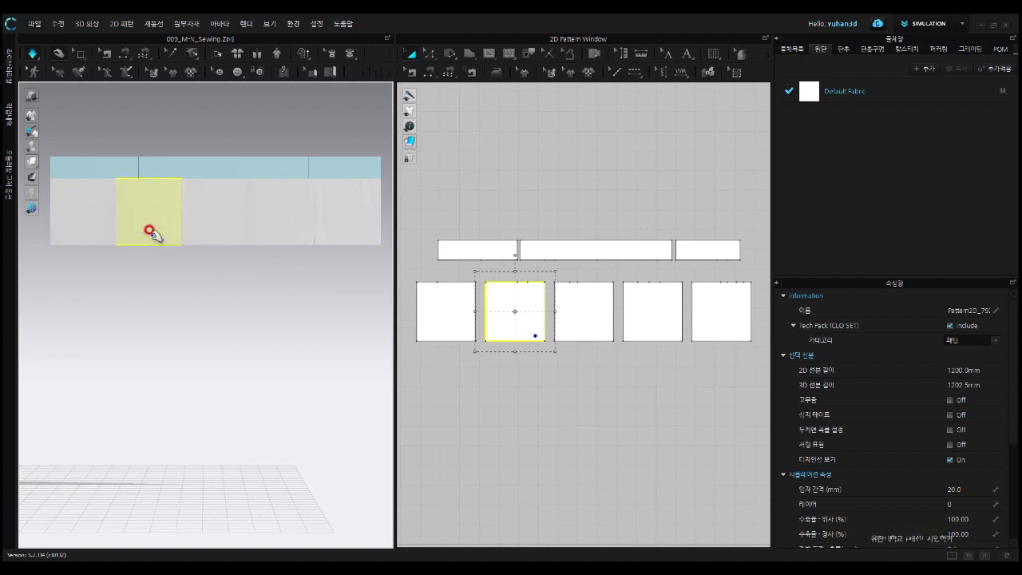
left_click(226, 237)
left_click(276, 243)
left_click(348, 235)
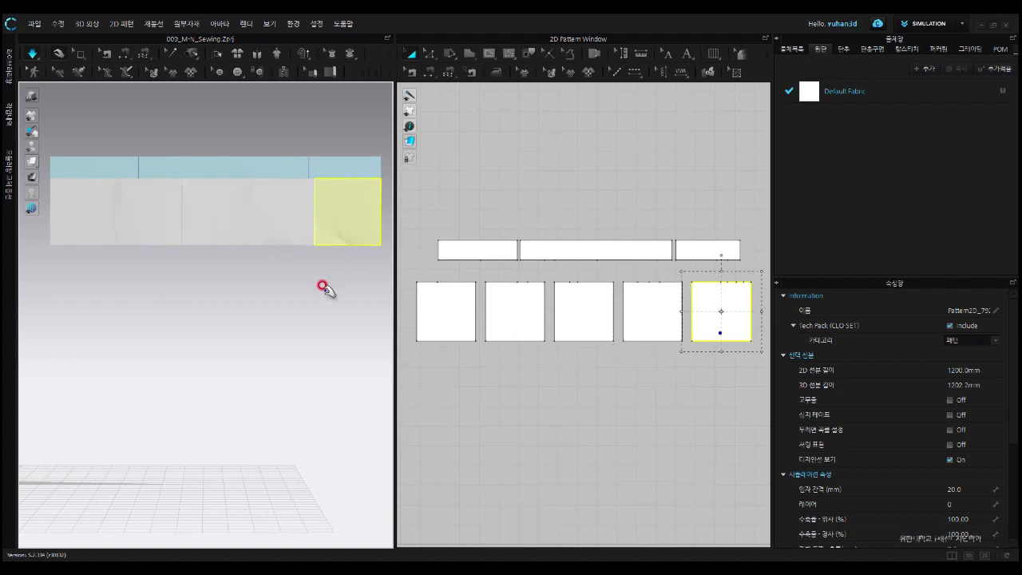
left_click(225, 306)
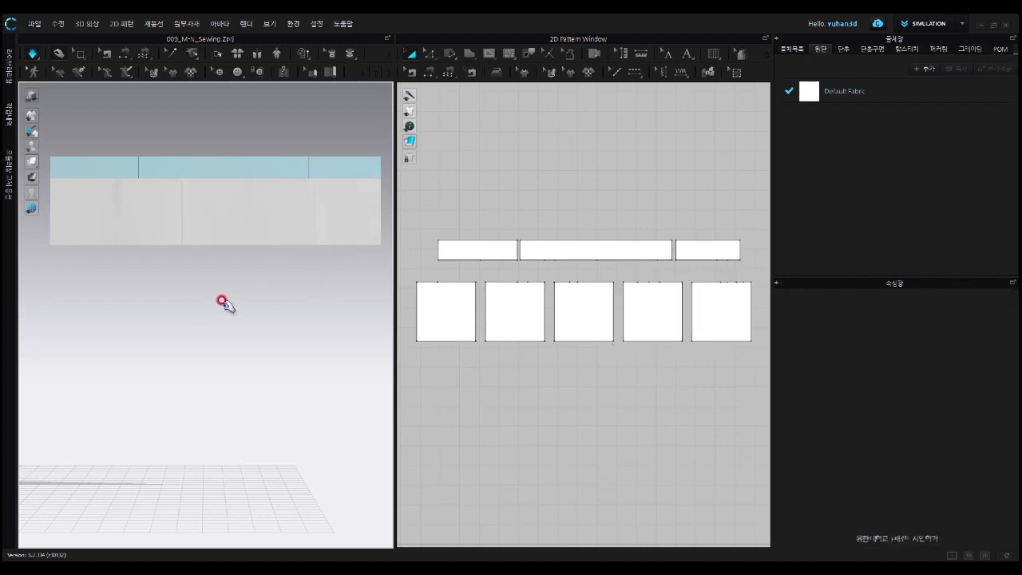